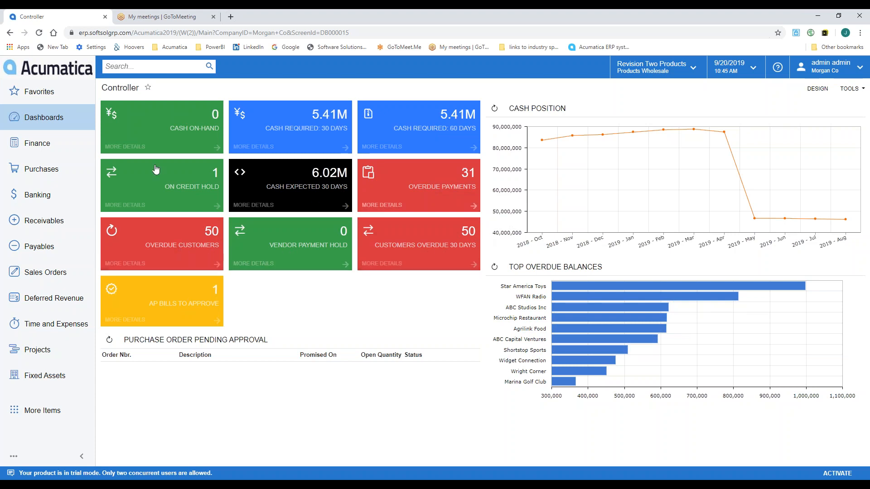
# Browse the dashboards list, the full Finance and Purchases menus, and the additional workspaces.
pyautogui.click(50, 119)
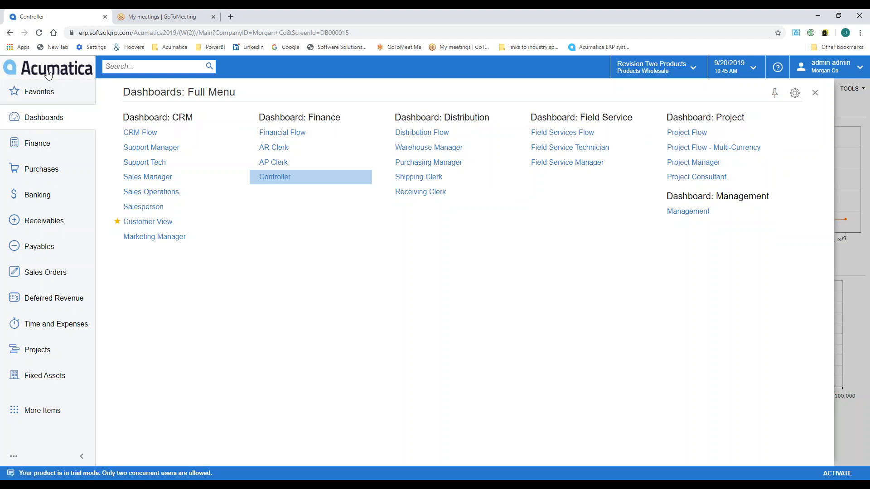
pyautogui.click(43, 119)
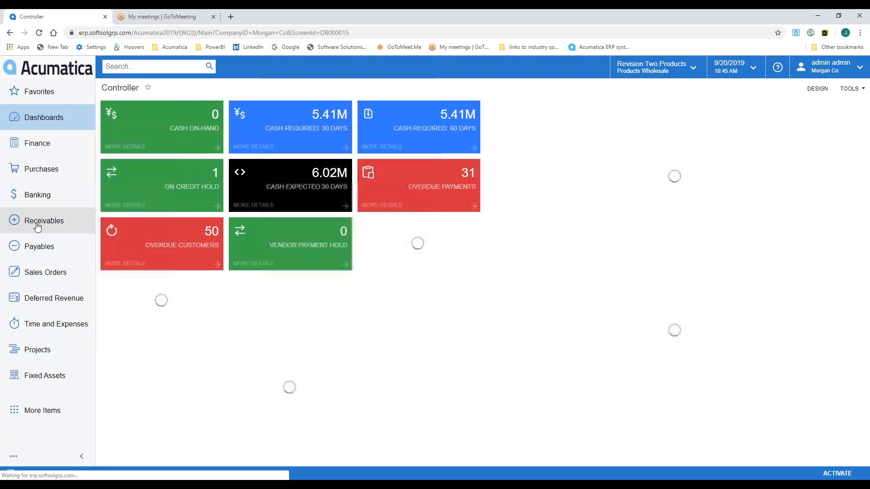
pyautogui.click(36, 144)
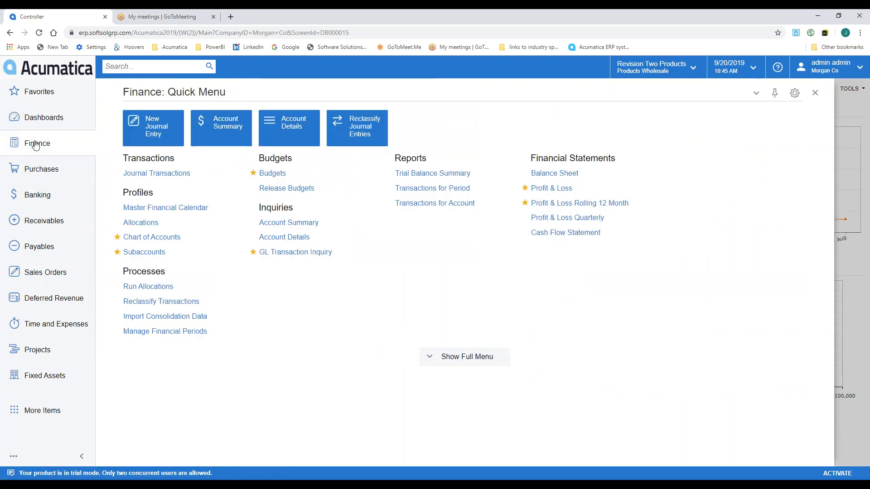
pyautogui.click(193, 94)
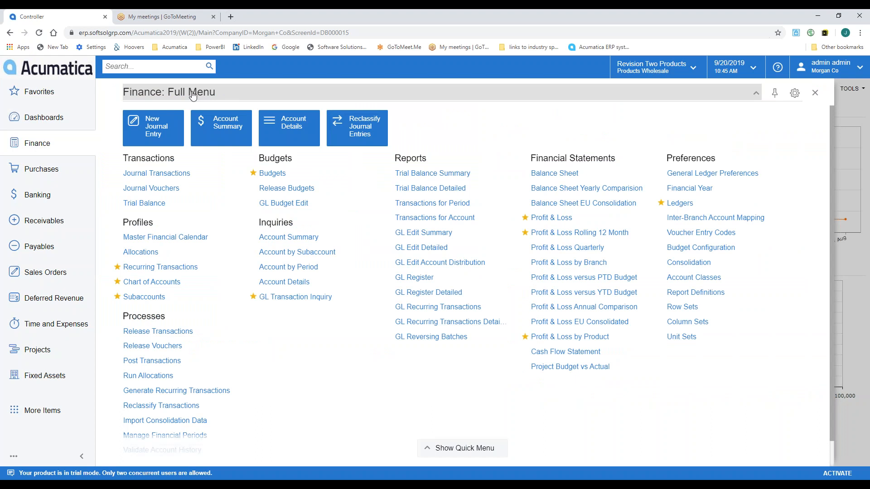
pyautogui.click(35, 169)
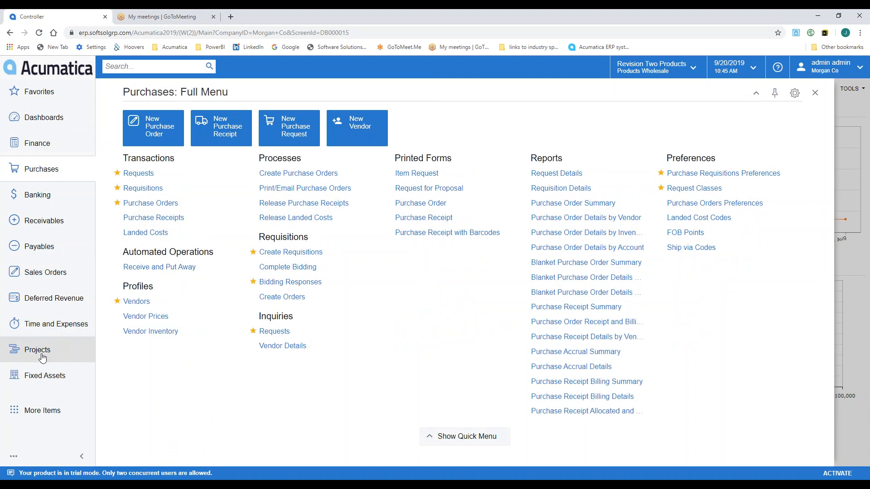
pyautogui.click(36, 407)
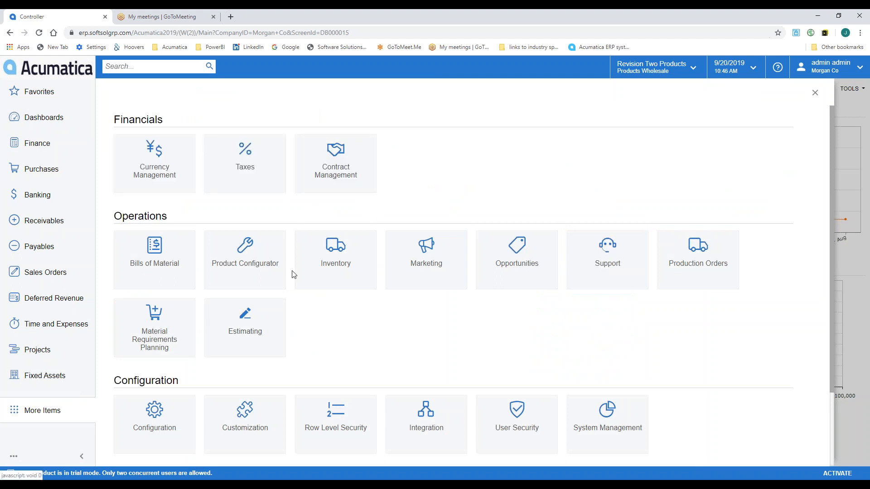
pyautogui.click(35, 72)
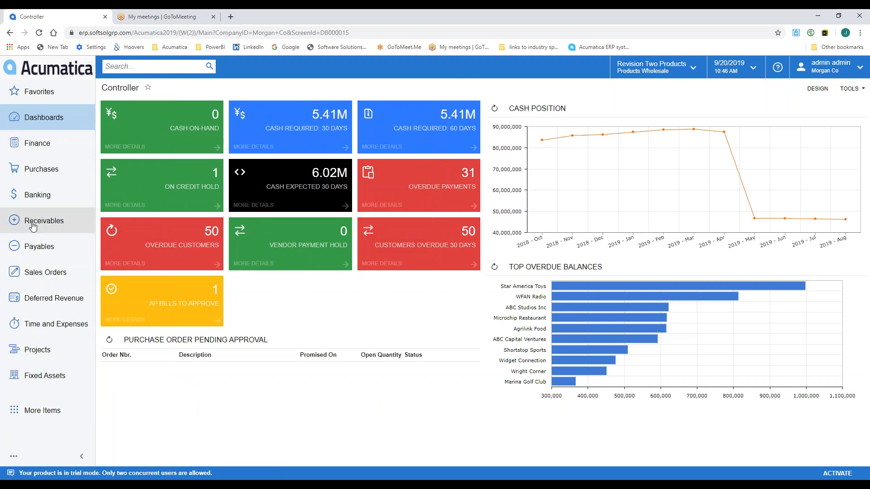
# Go to Purchases > Preferences > Request Classes to list the request classes.
pyautogui.click(46, 175)
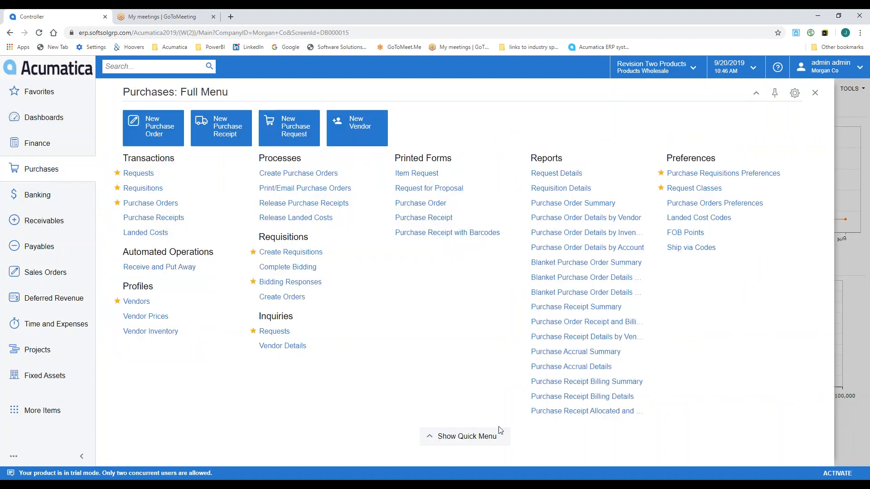
pyautogui.click(462, 442)
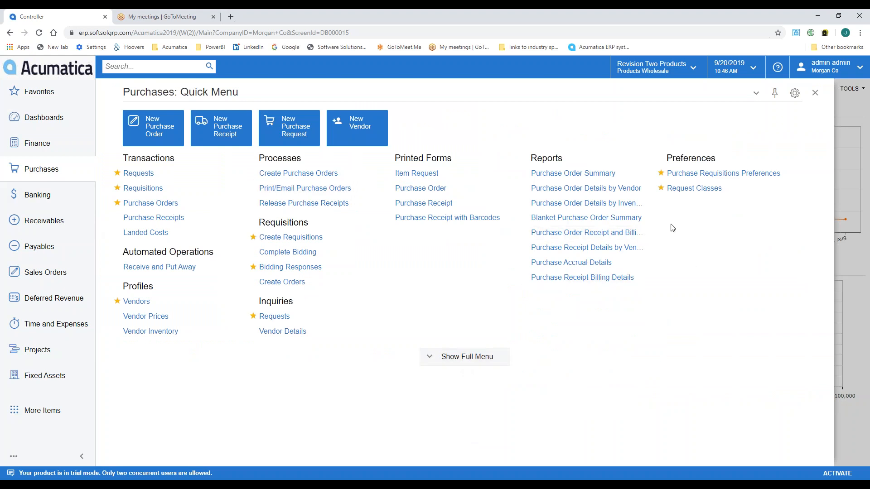
pyautogui.click(692, 189)
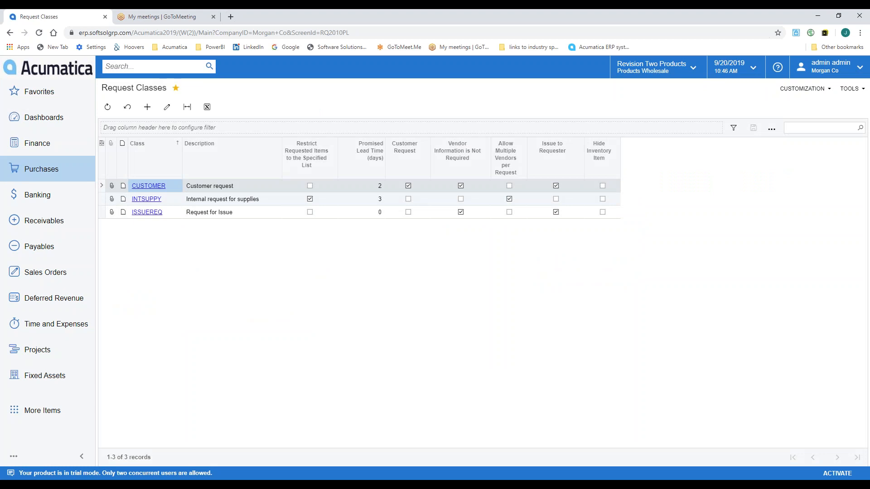
# Open the INTSUPPY request class, which shows a 3-day lead time and six items.
pyautogui.click(105, 202)
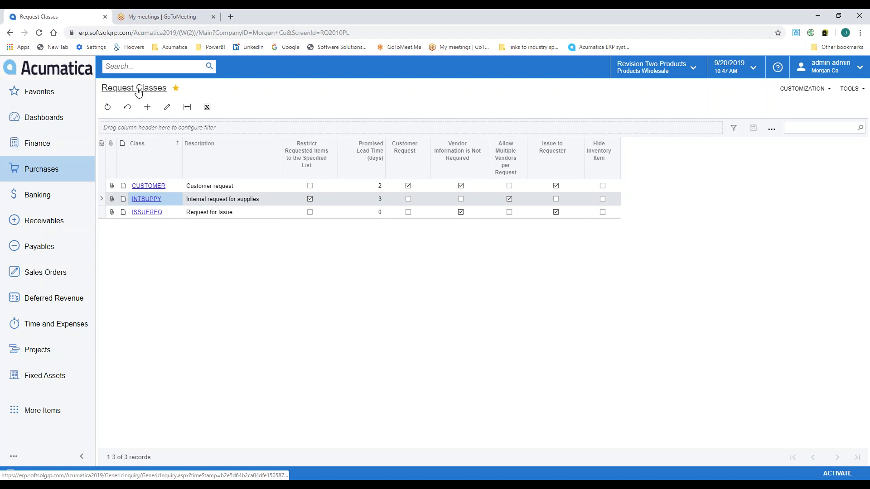
pyautogui.click(147, 199)
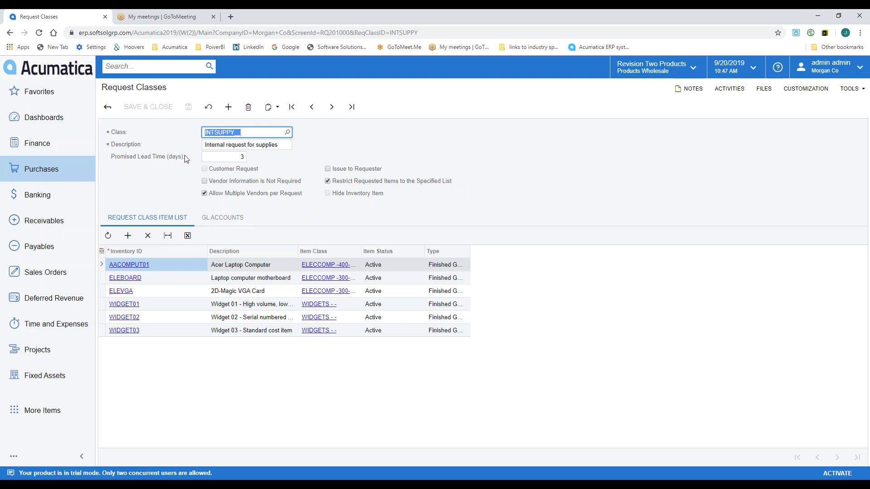
# Check INTSUPPY's GL Accounts settings, leaving Budget Validation at Warning, and return to the Purchases menu.
pyautogui.click(213, 218)
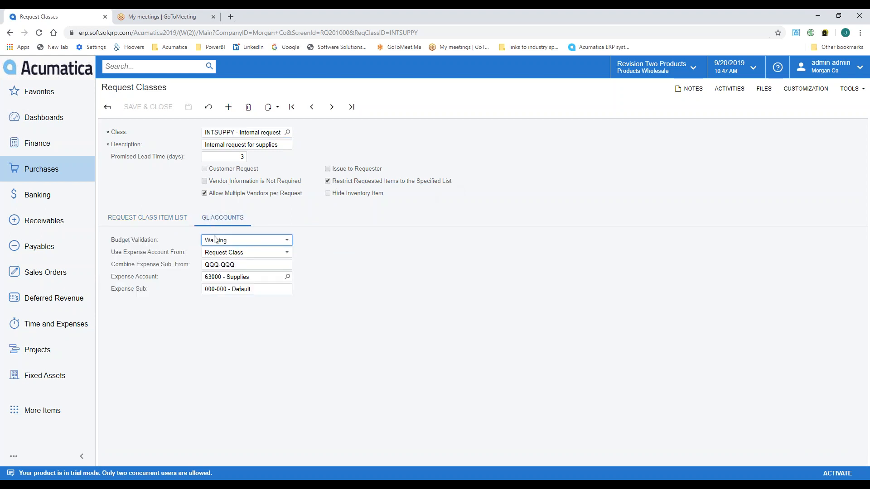
pyautogui.click(210, 242)
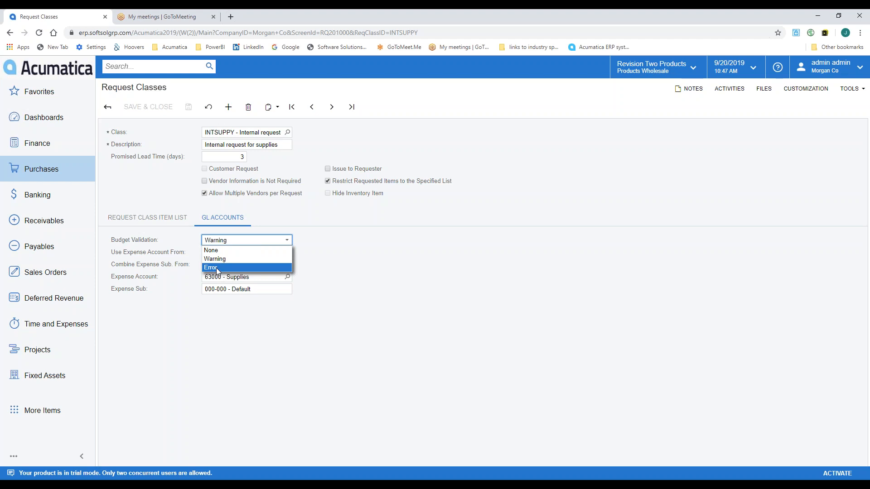
pyautogui.click(401, 284)
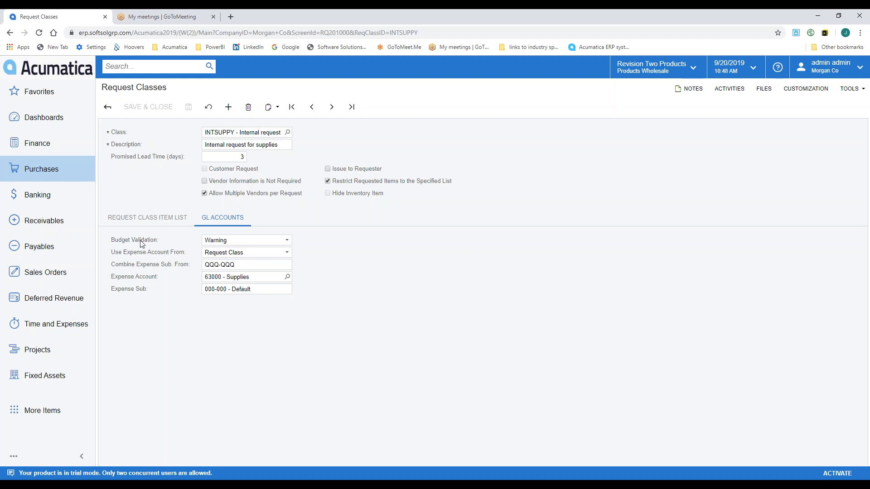
pyautogui.click(39, 172)
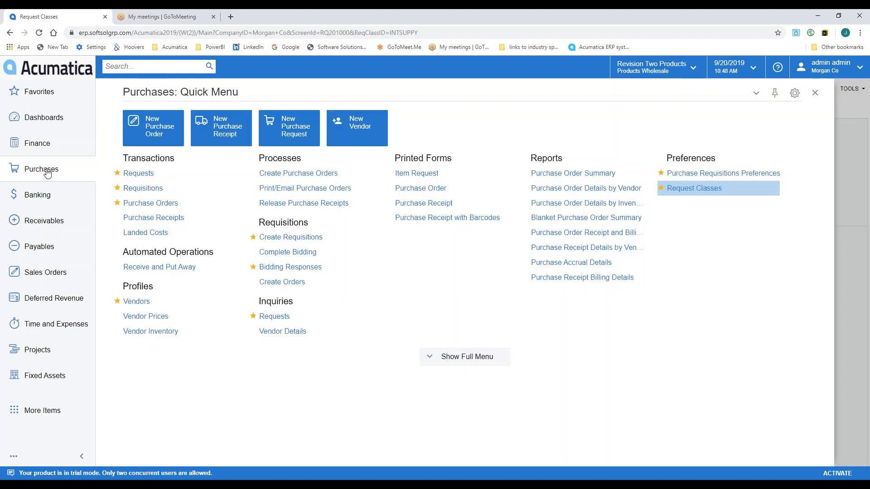
# Review Purchase Requisitions Preferences, keeping the BUDGET ledger and YTD Values budget calculation.
pyautogui.click(701, 174)
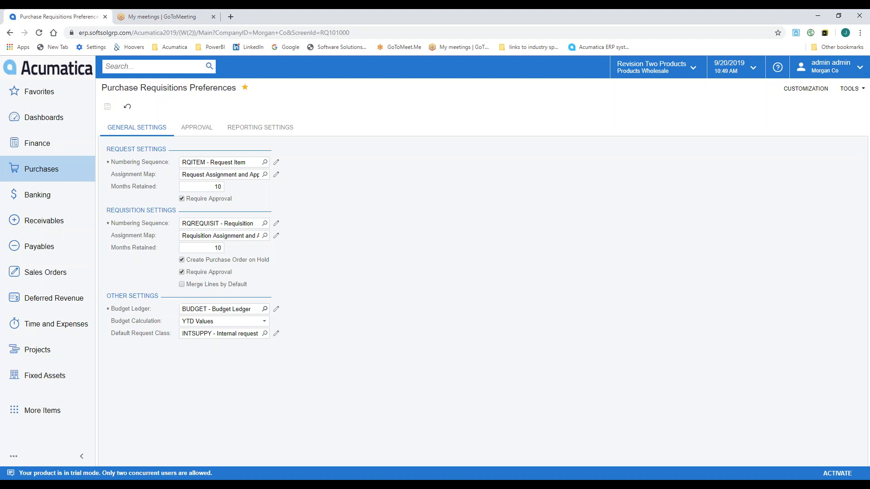
pyautogui.click(264, 309)
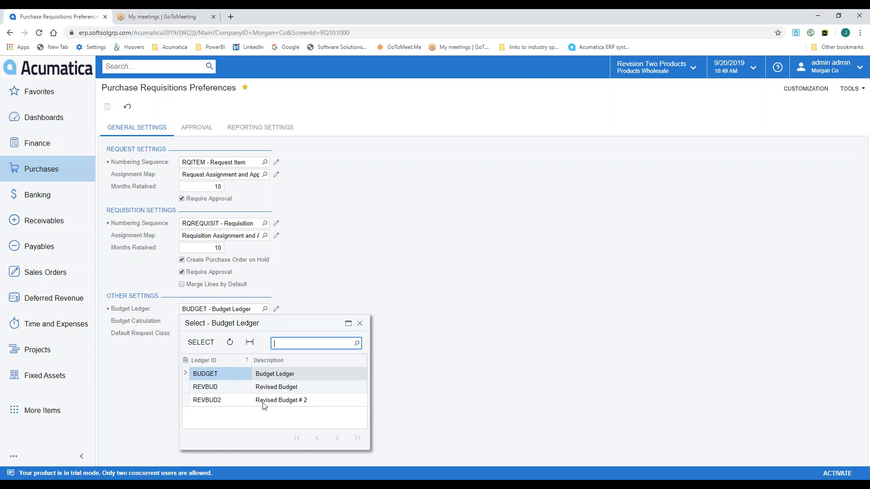
pyautogui.click(360, 323)
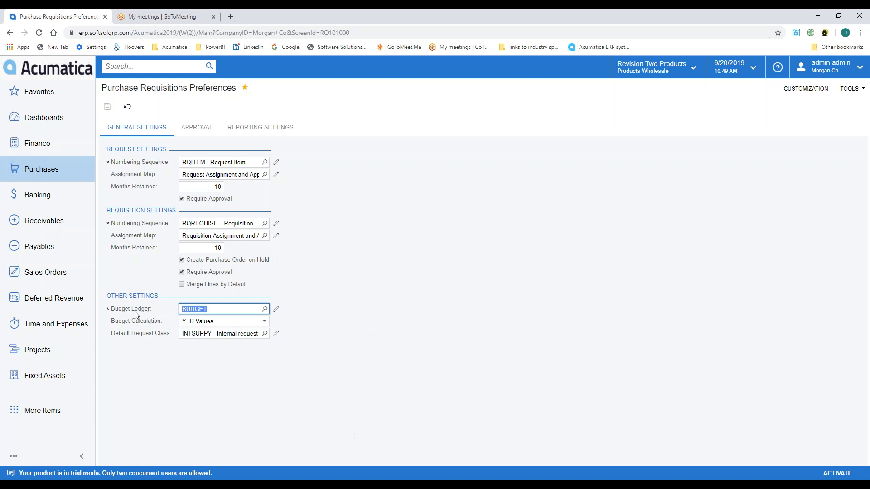
pyautogui.click(191, 321)
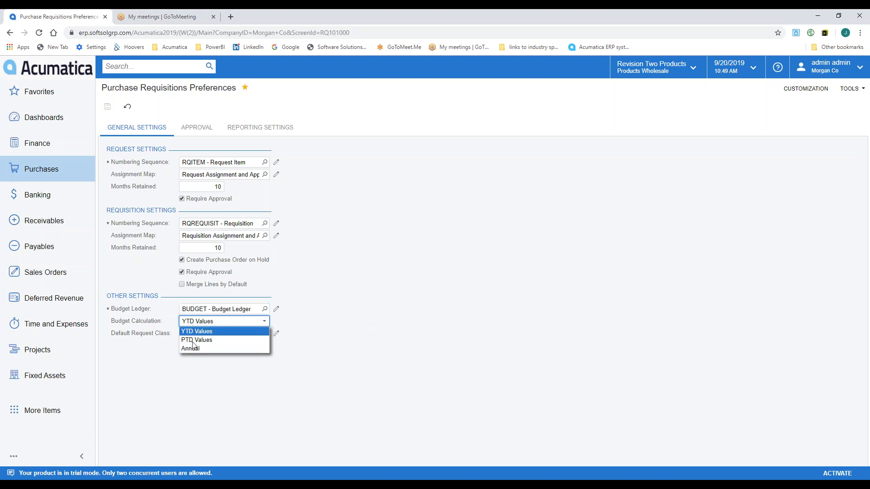
pyautogui.click(371, 348)
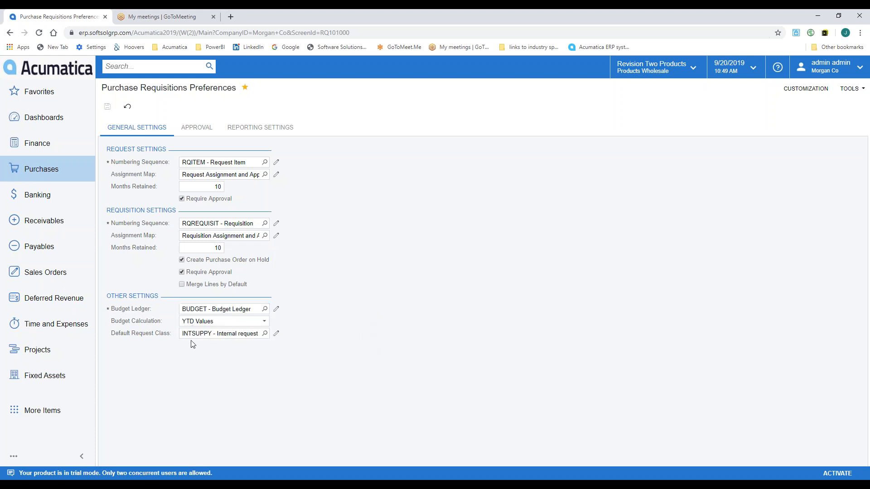
pyautogui.click(45, 174)
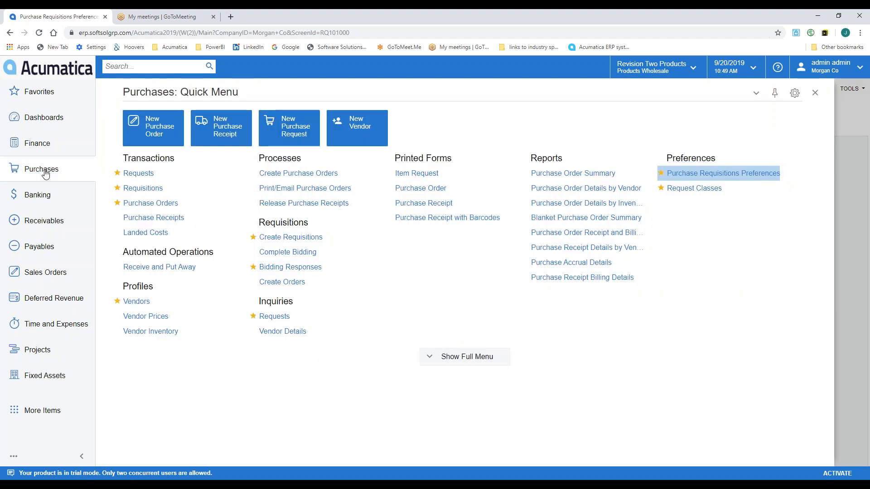
# Open the Requests list and inspect its Status and Ref. Nbr. filter options without changes.
pyautogui.click(134, 175)
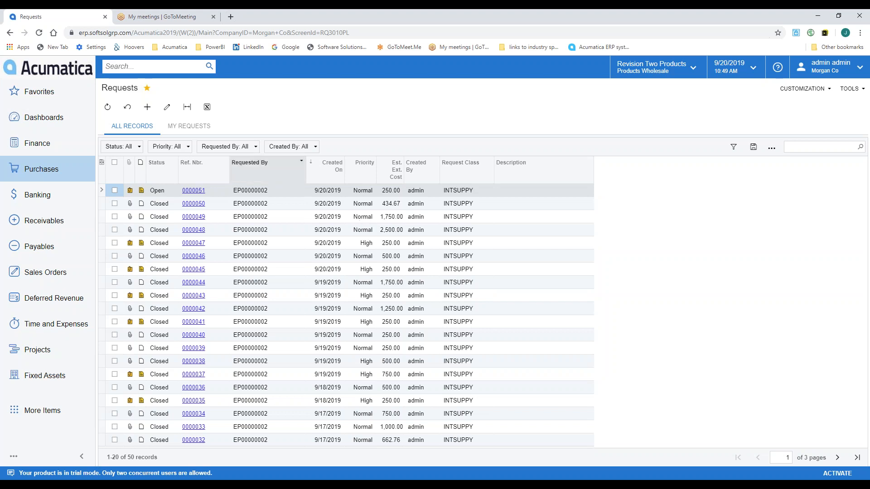
pyautogui.click(163, 174)
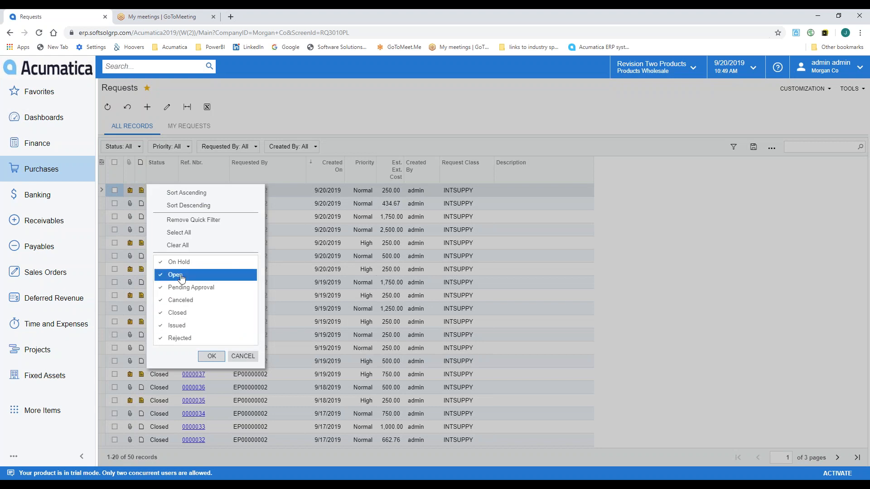
pyautogui.click(696, 236)
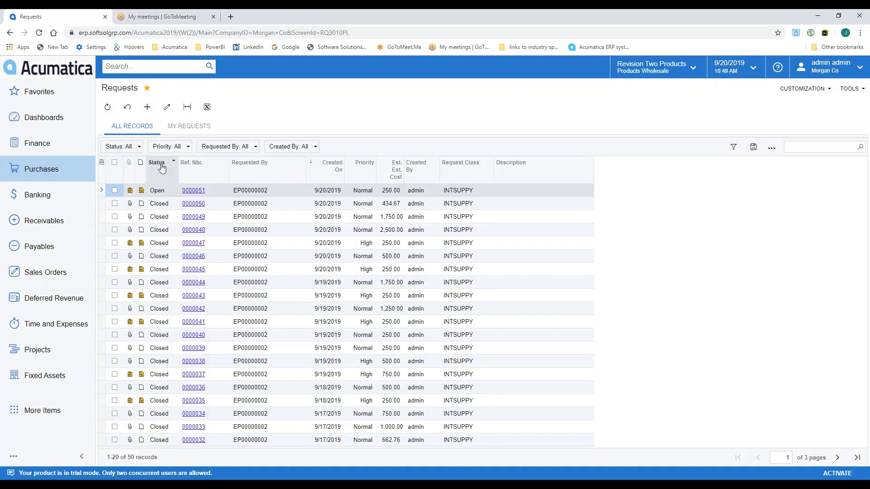
pyautogui.click(225, 162)
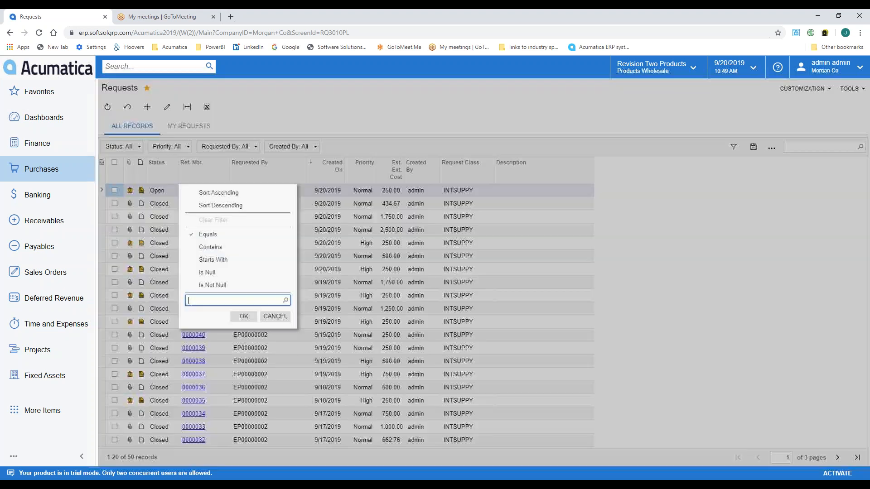
pyautogui.click(664, 242)
# Move Ref. Nbr. ahead of Status and bring up the Column Configuration dialog.
pyautogui.moveTo(249, 175); pyautogui.dragTo(270, 177)
pyautogui.moveTo(195, 165)
pyautogui.mouseDown()
pyautogui.moveTo(202, 175)
pyautogui.moveTo(139, 170)
pyautogui.moveTo(186, 170)
pyautogui.mouseUp()
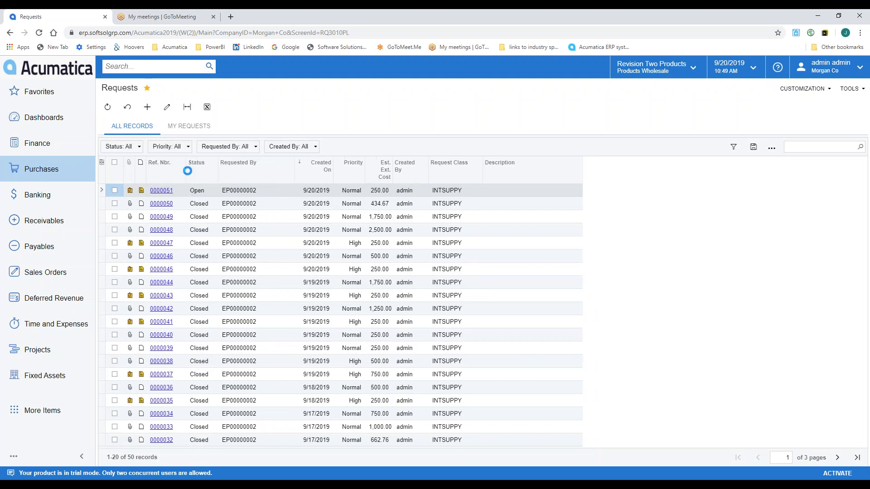
pyautogui.click(101, 162)
pyautogui.click(399, 245)
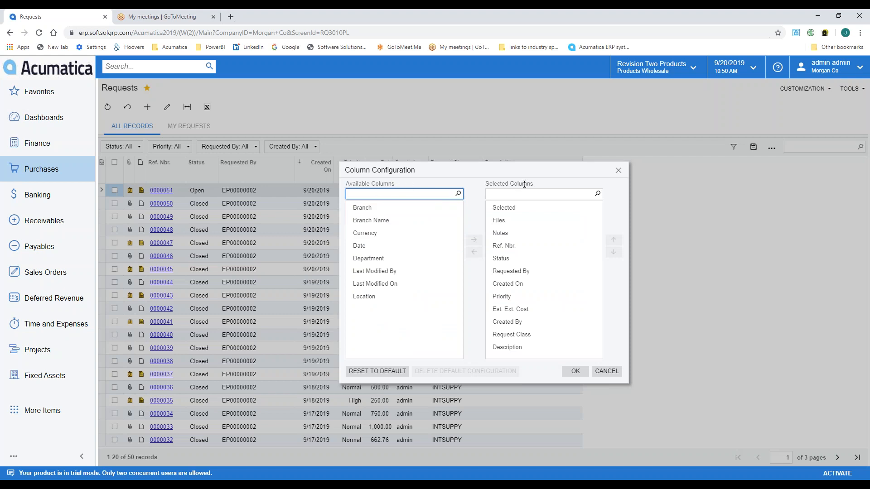
# Close Column Configuration and begin a new INTSUPPY request, On Hold, in the FINANCE department.
pyautogui.click(618, 170)
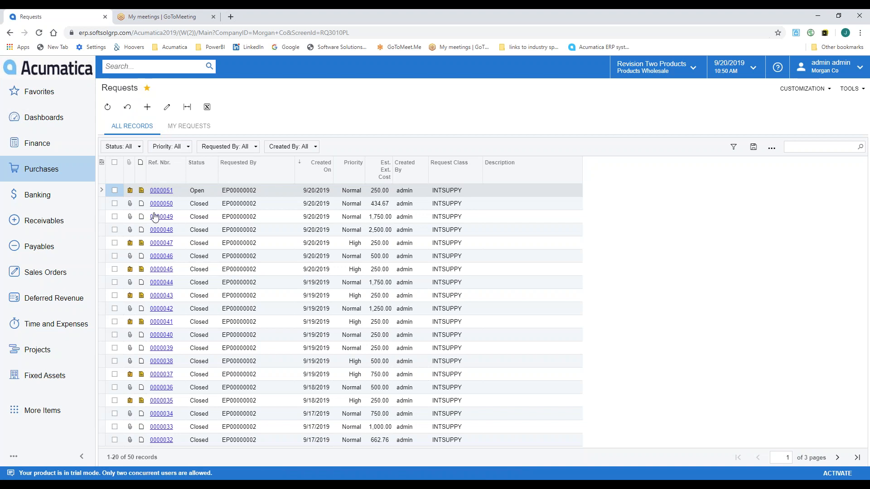
pyautogui.click(147, 107)
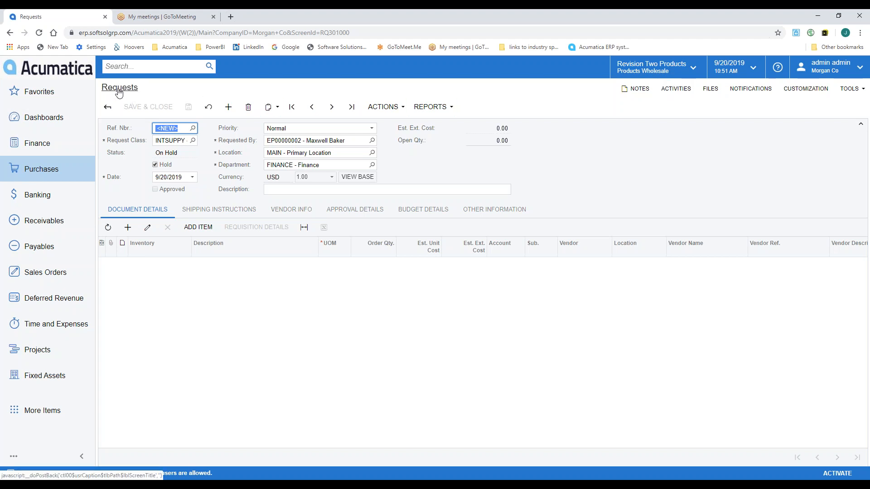
# Add a line for one Acer Laptop Computer (AACOMPUT01) at an estimated 250.00.
pyautogui.click(127, 227)
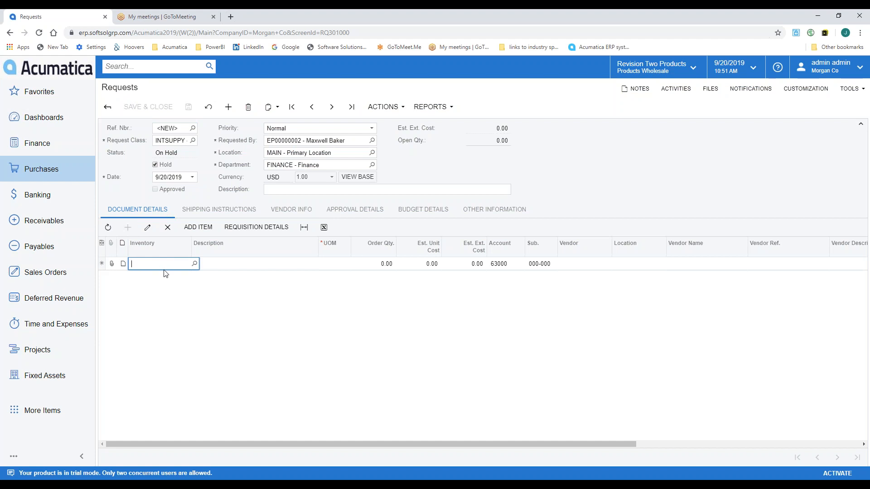
pyautogui.write('ace')
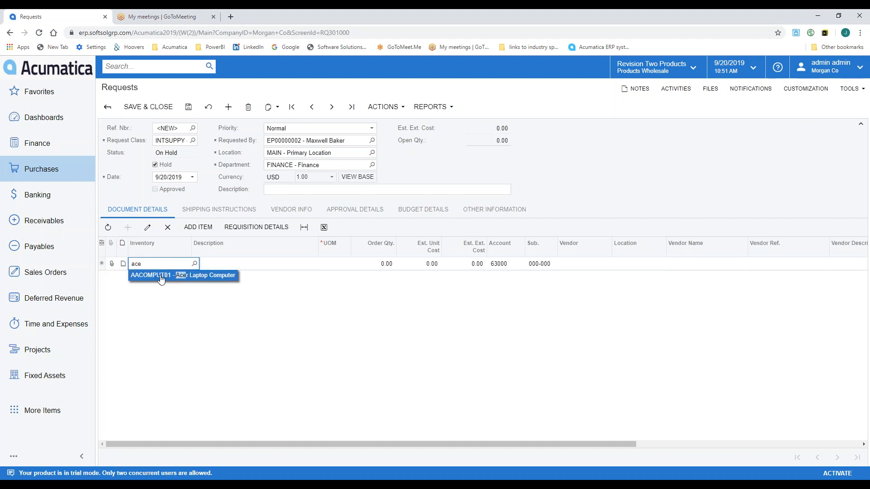
pyautogui.press('Return')
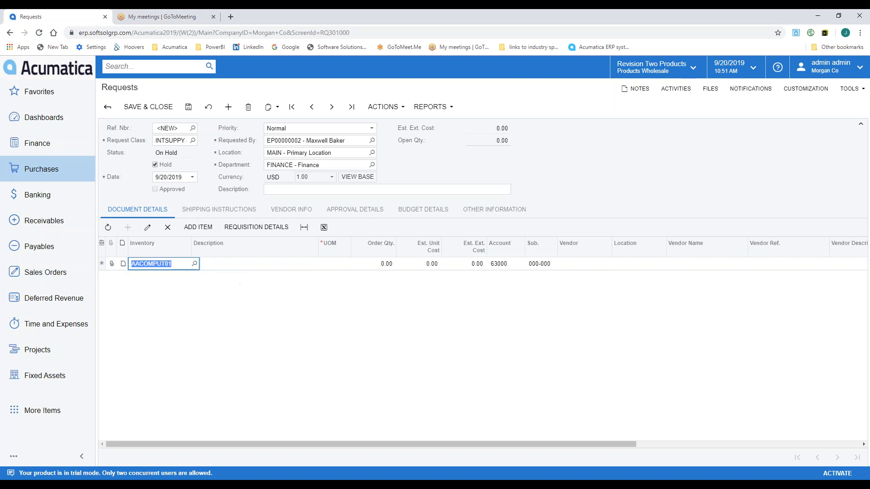
pyautogui.click(194, 263)
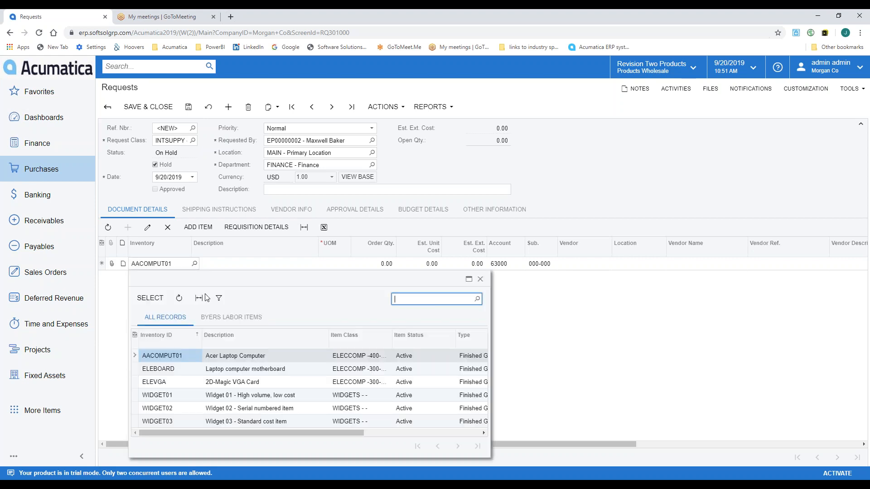
pyautogui.click(481, 278)
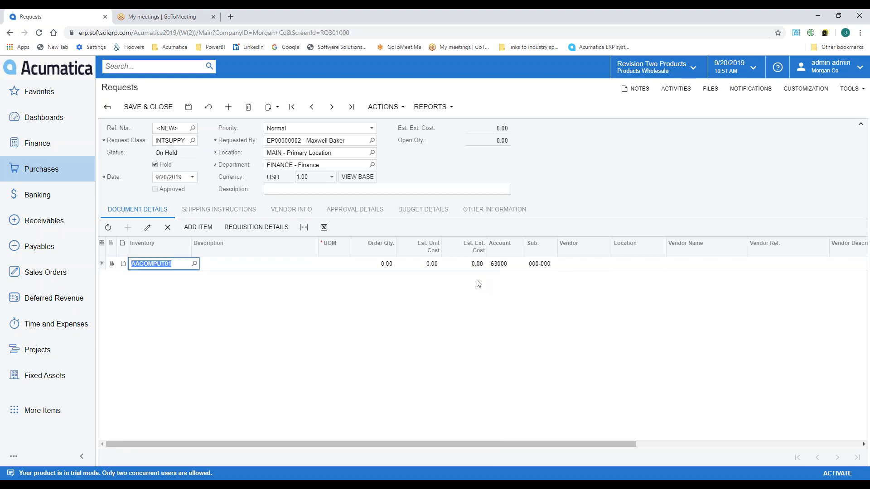
pyautogui.click(388, 264)
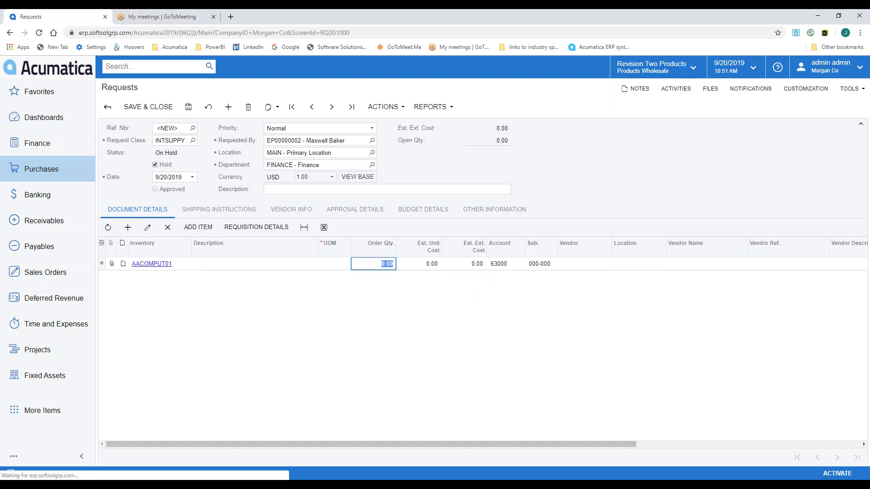
pyautogui.write('1')
pyautogui.click(395, 336)
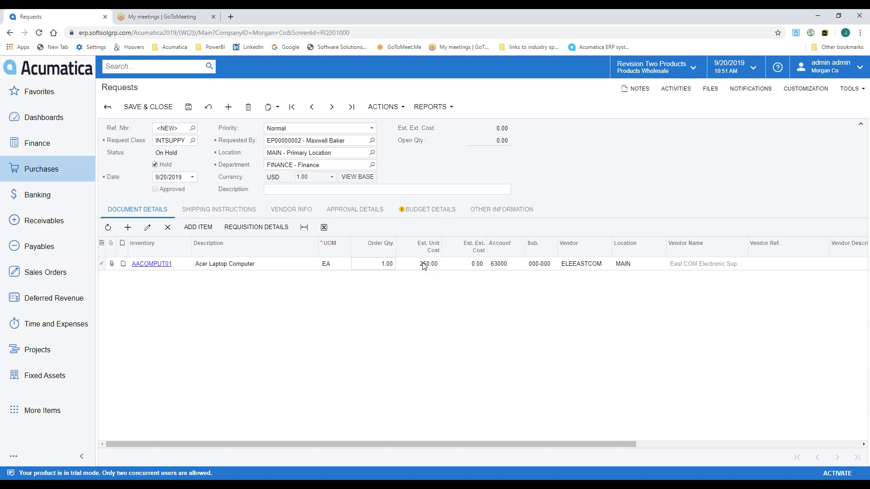
pyautogui.moveTo(416, 212)
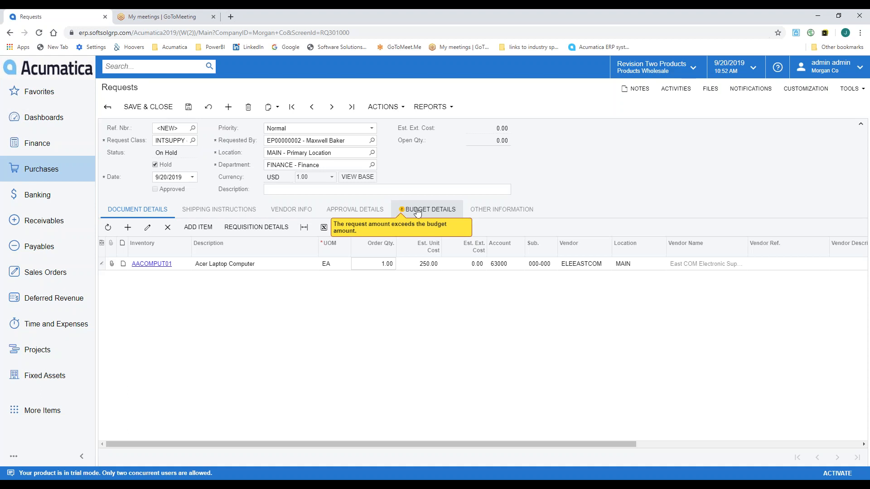
pyautogui.click(401, 211)
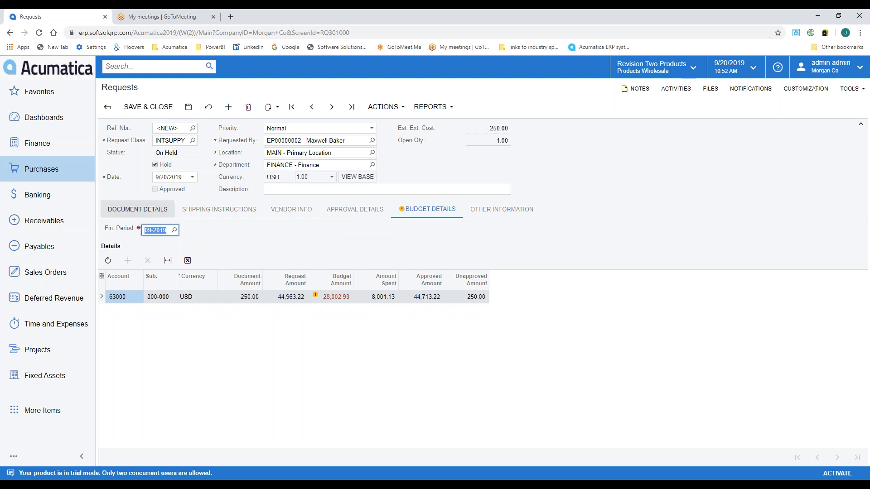
pyautogui.click(144, 217)
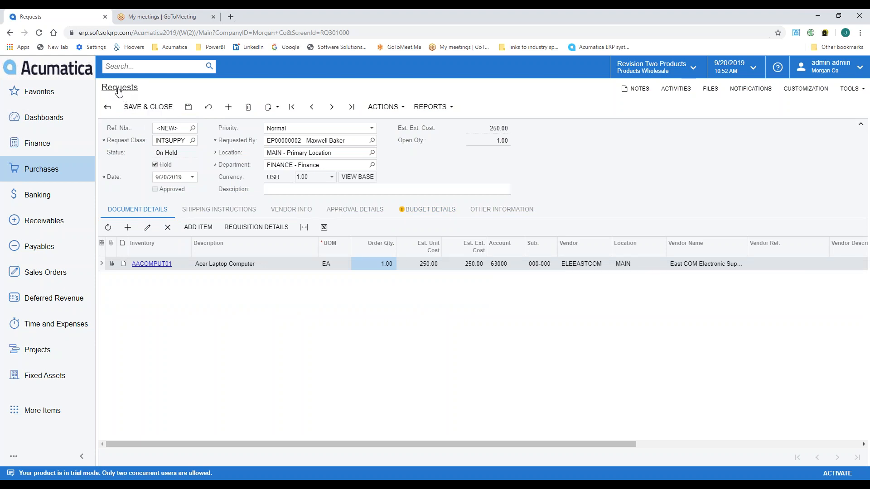
# Clear Hold, save the request as 0000052, and approve it so its status is Open.
pyautogui.click(155, 165)
pyautogui.click(188, 107)
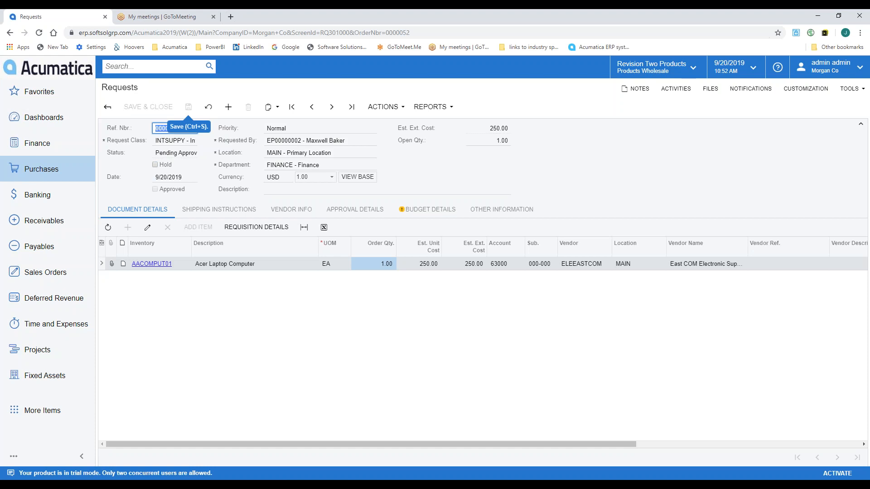
pyautogui.click(385, 108)
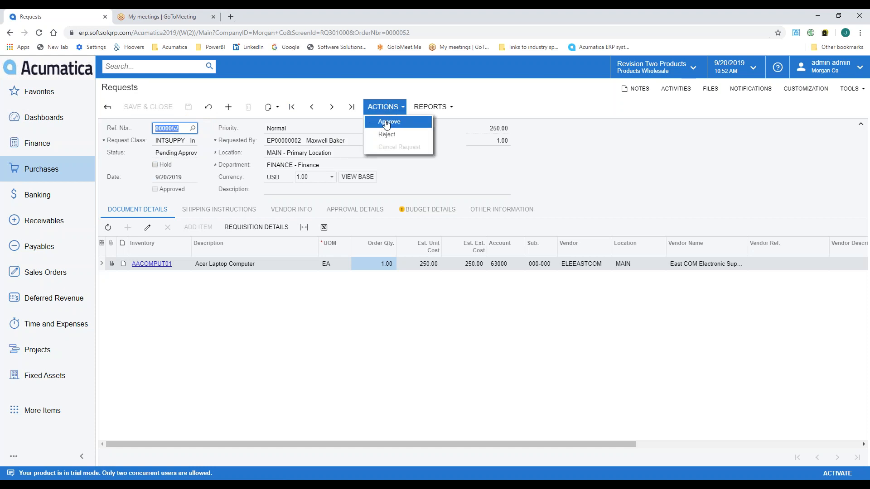
pyautogui.click(386, 123)
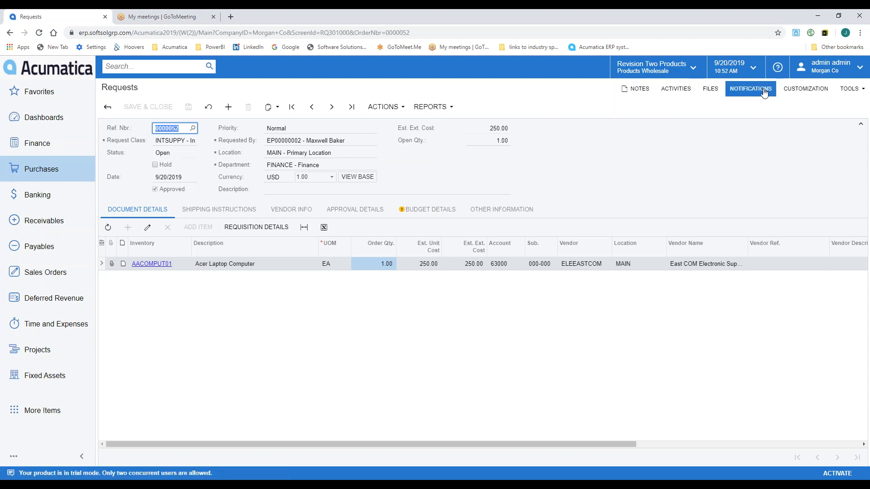
# Attach the note 'sample' to request 0000052.
pyautogui.click(635, 91)
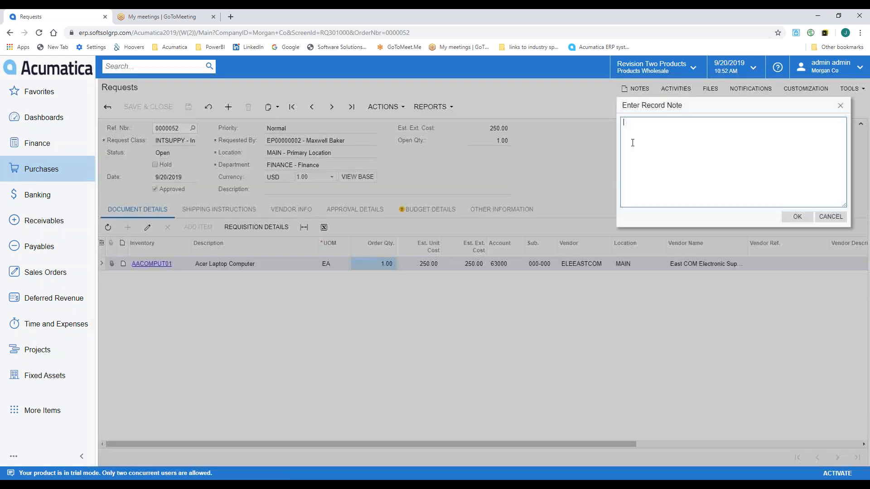
pyautogui.write('sample')
pyautogui.click(796, 217)
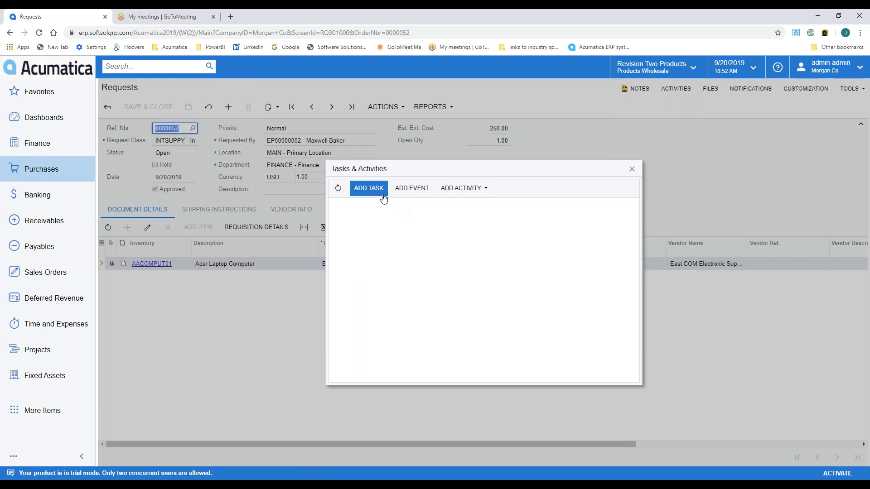
# Create a Message activity summarized 'setup' and assign it to a different employee.
pyautogui.click(466, 188)
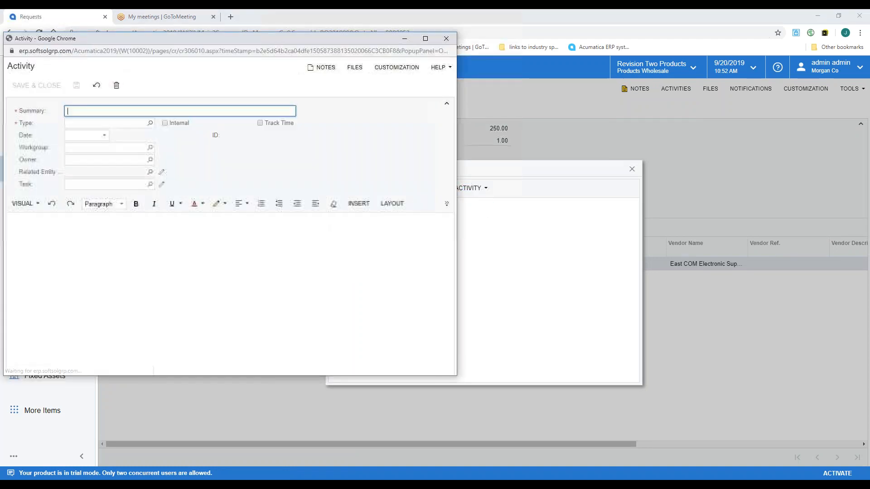
pyautogui.write('setup')
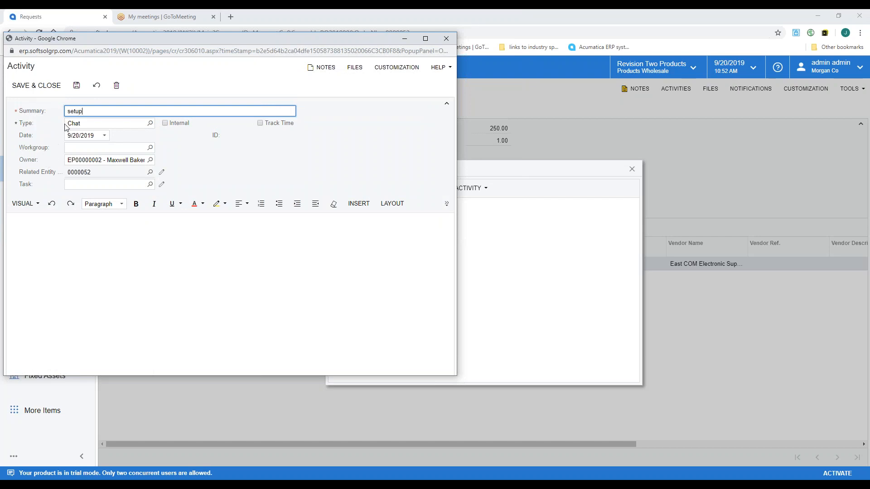
pyautogui.click(104, 125)
pyautogui.click(150, 124)
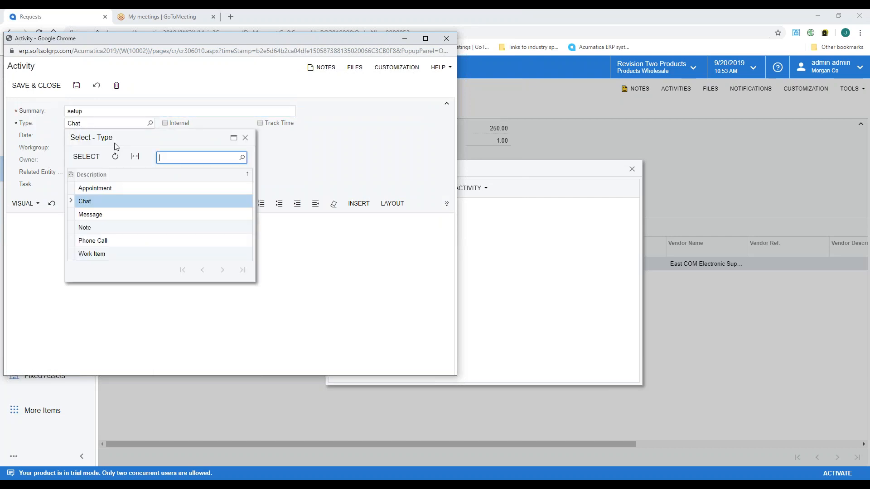
pyautogui.click(90, 217)
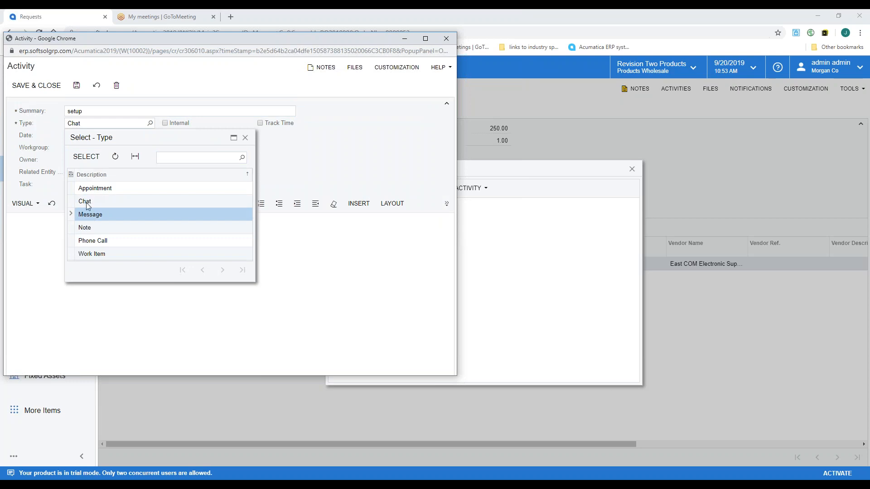
pyautogui.click(86, 156)
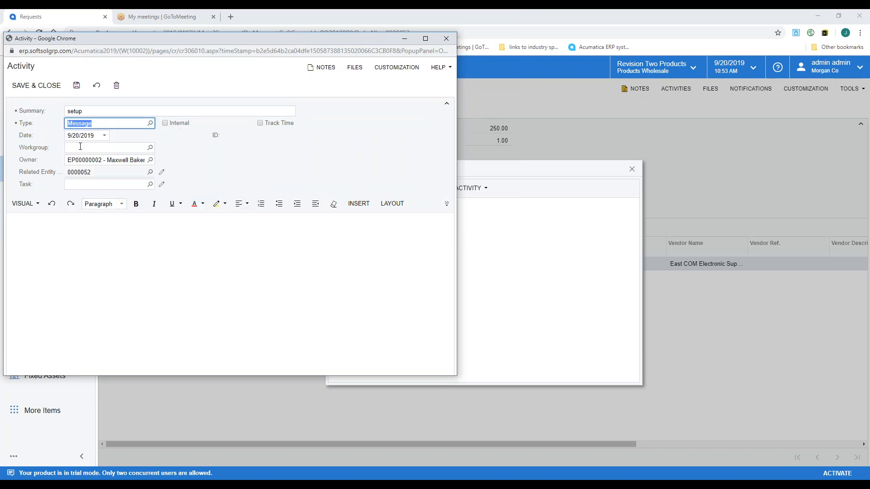
pyautogui.click(150, 160)
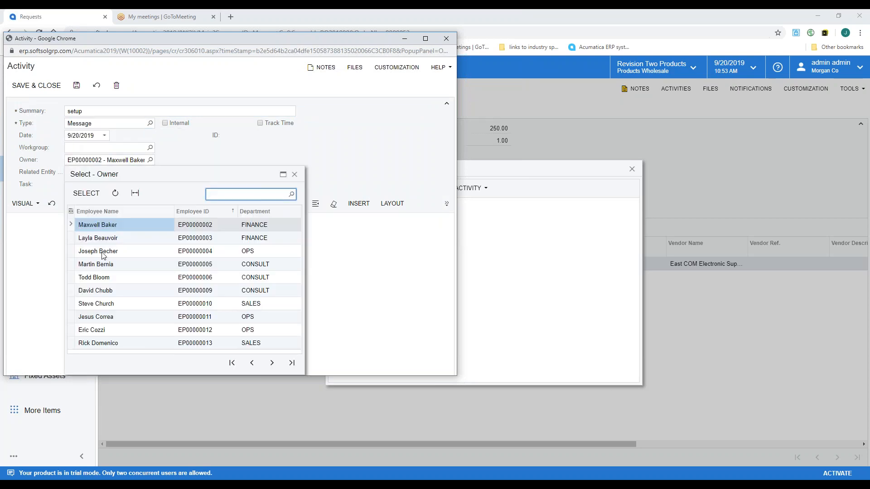
pyautogui.click(89, 278)
pyautogui.click(85, 193)
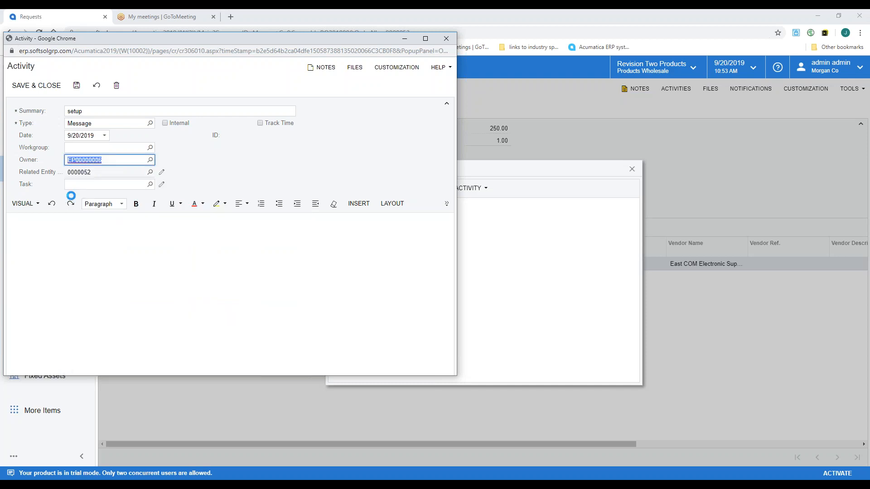
# Write the message body requesting new-computer help and save the activity.
pyautogui.click(63, 244)
pyautogui.write('Toldd, I need h')
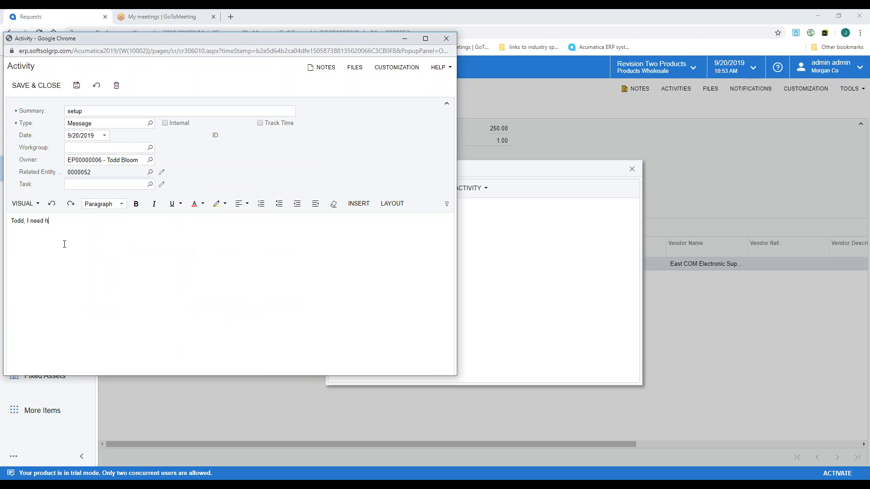
pyautogui.write(' with new computer next week. heads up.')
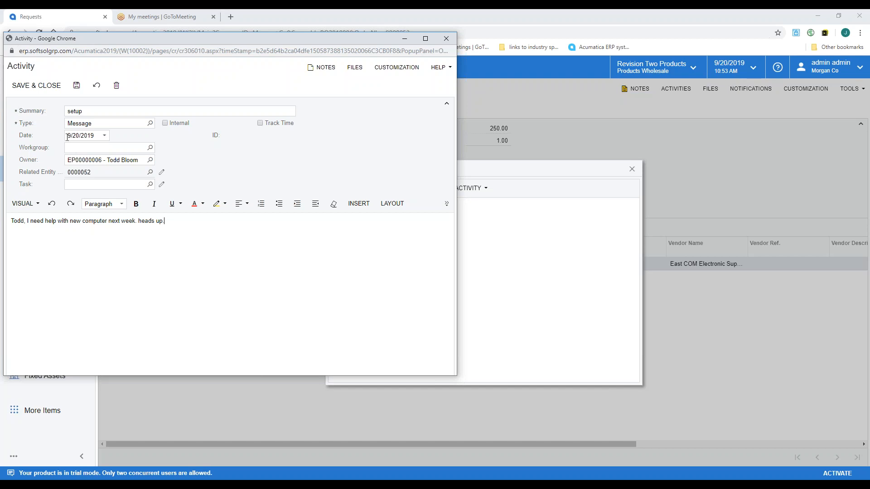
pyautogui.click(41, 90)
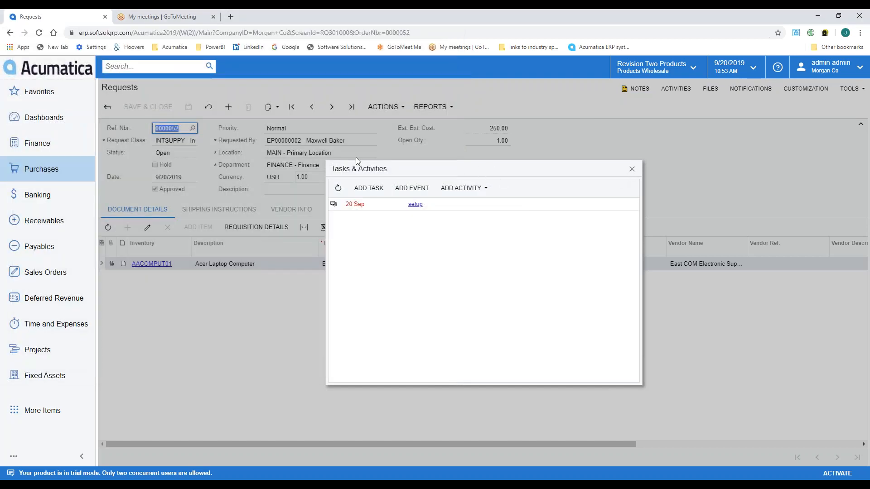
# Close the activities list, drop the Excel file onto request 0000052, and show its notifications.
pyautogui.click(631, 169)
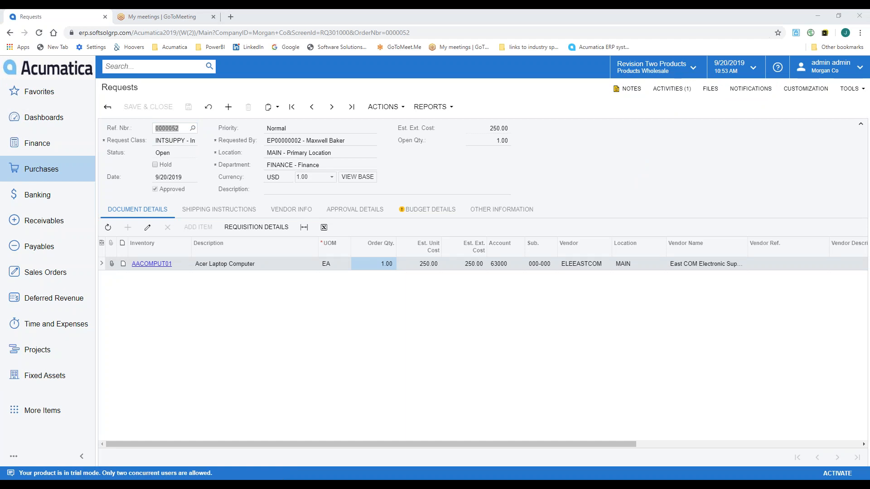
pyautogui.moveTo(45, 214); pyautogui.dragTo(703, 154)
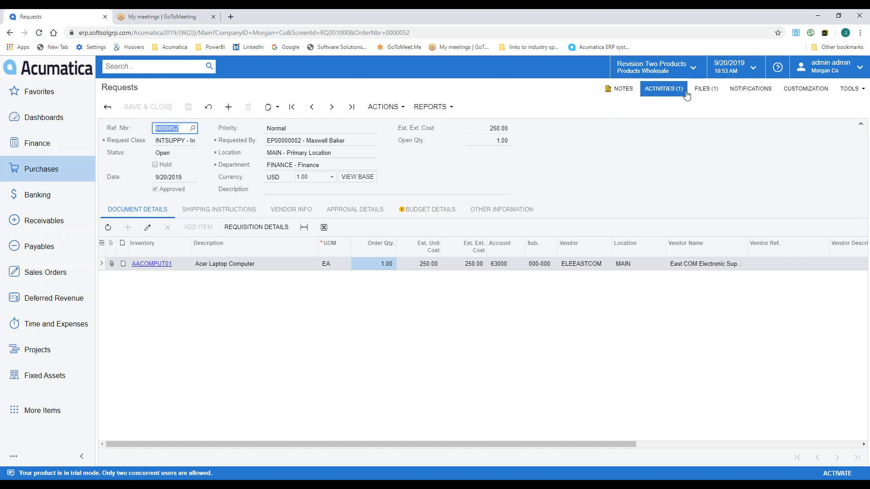
pyautogui.click(760, 93)
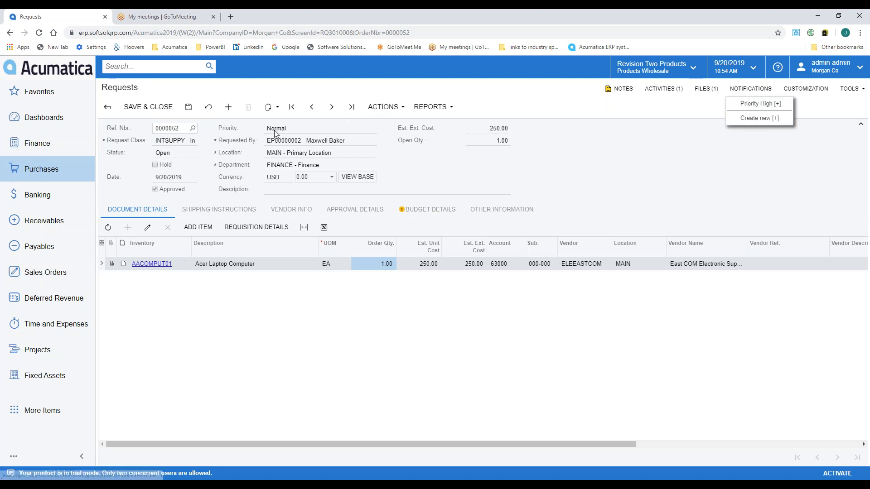
# Review the Priority High notification's trigger conditions and message text, then close it.
pyautogui.click(759, 118)
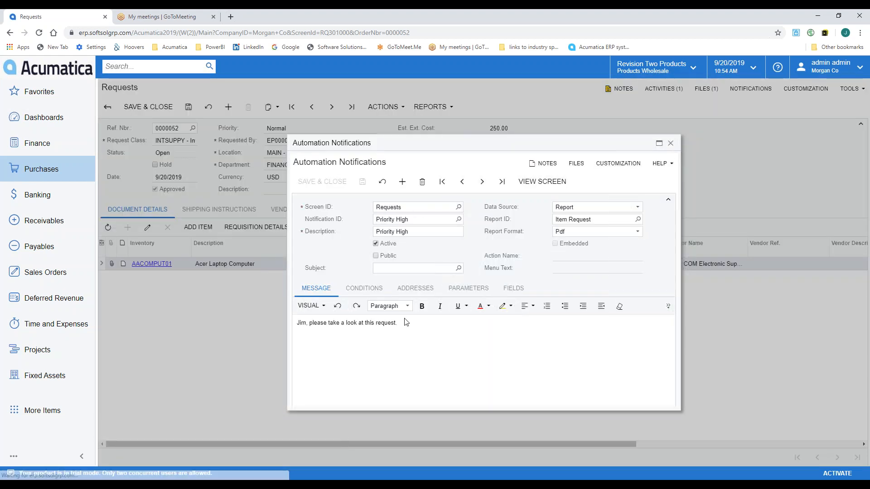
pyautogui.click(364, 288)
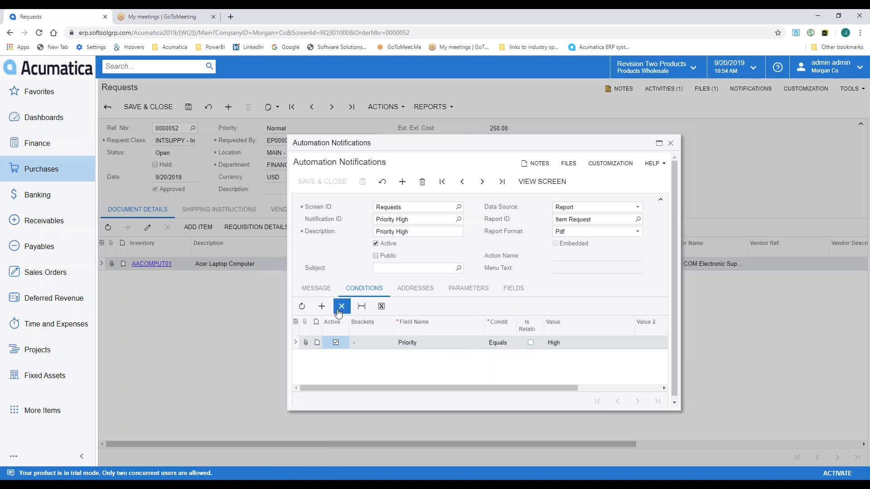
pyautogui.click(317, 289)
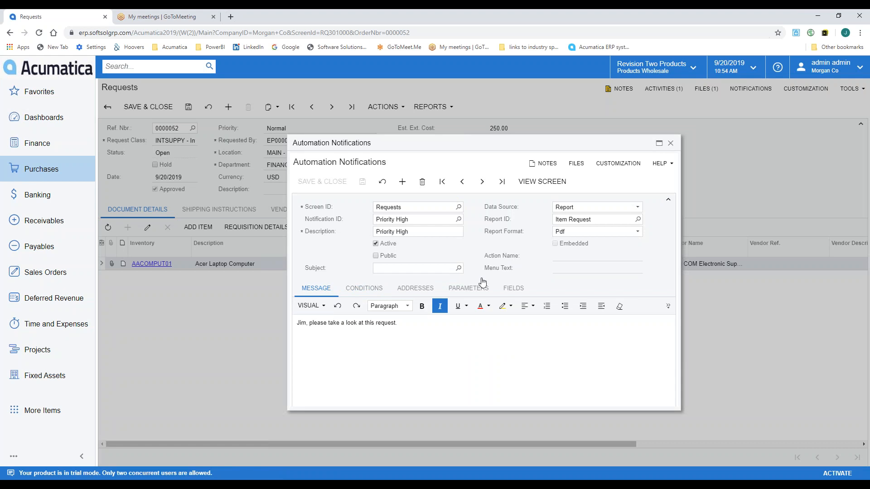
pyautogui.click(670, 143)
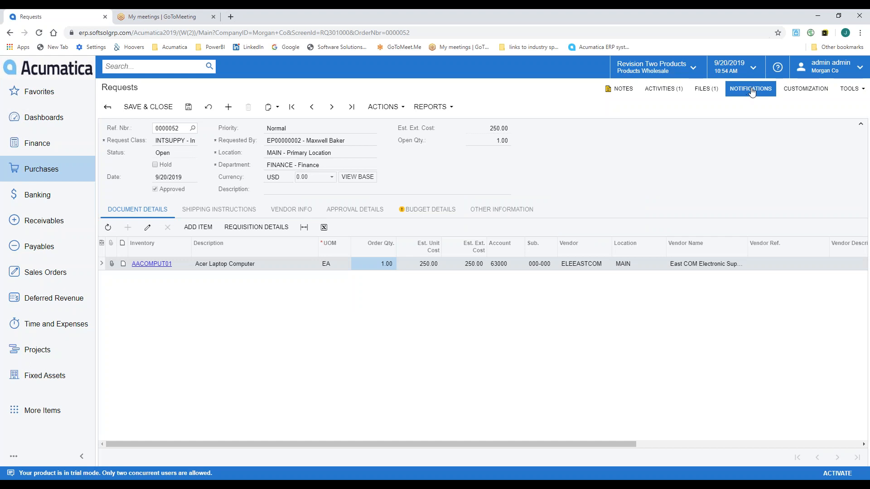
# Glance at the request's actions, then bring up the Purchases quick menu.
pyautogui.click(375, 111)
pyautogui.click(375, 111)
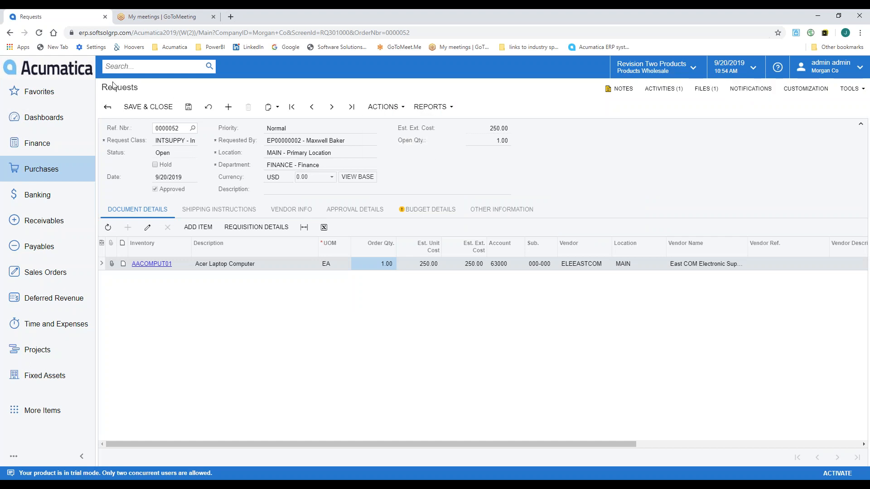
pyautogui.click(51, 176)
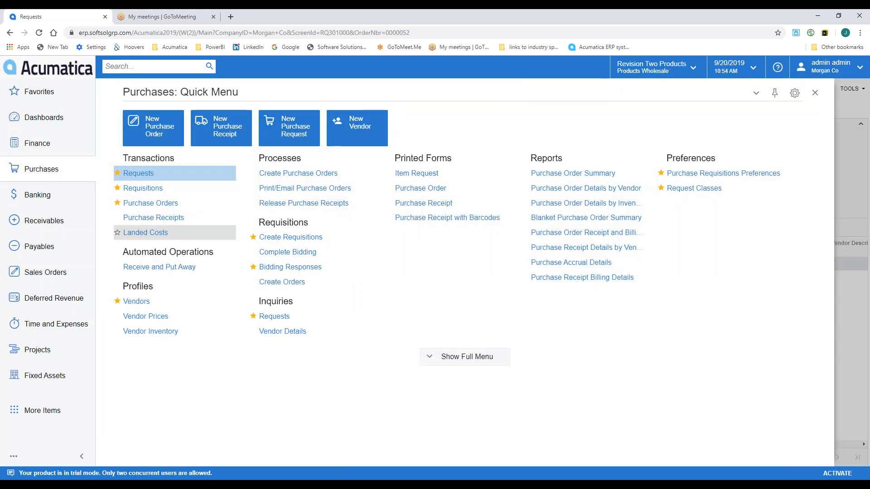
# Process the first pending Acer Laptop request in Create Requisitions, producing requisition 0000042.
pyautogui.click(307, 239)
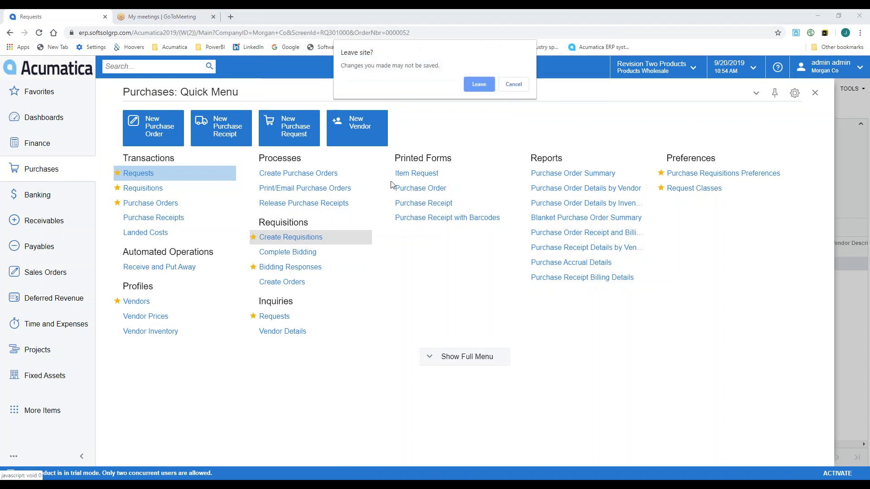
pyautogui.click(478, 86)
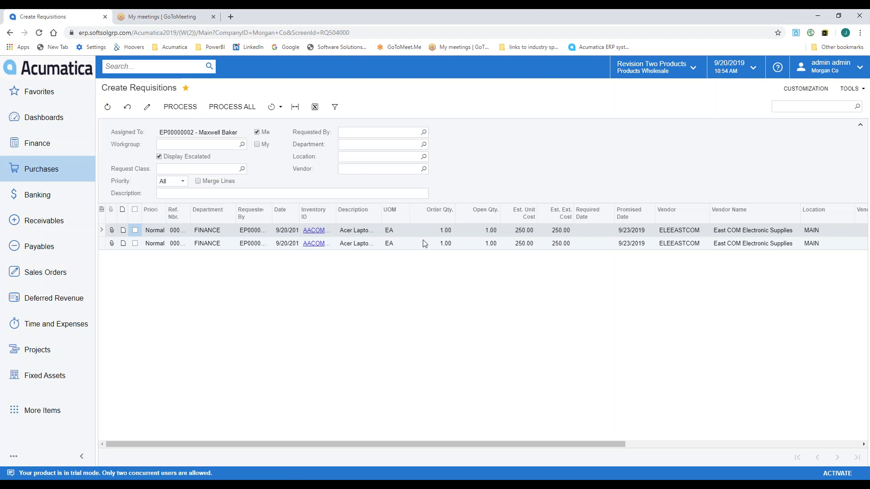
pyautogui.click(136, 230)
pyautogui.click(189, 108)
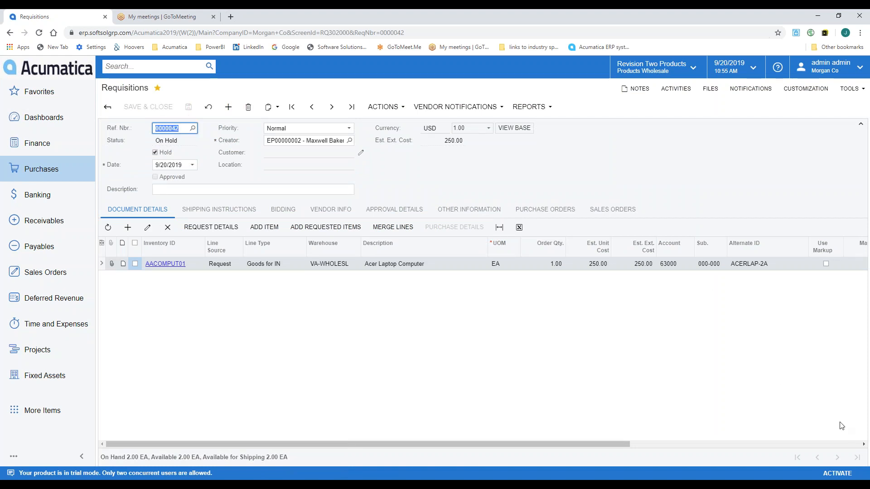
# Take requisition 0000042 off hold and approve it.
pyautogui.click(154, 152)
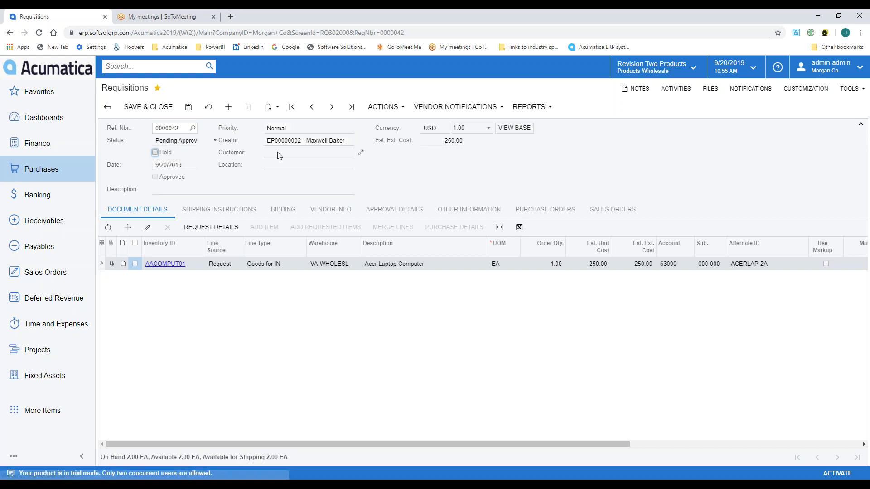
pyautogui.click(393, 109)
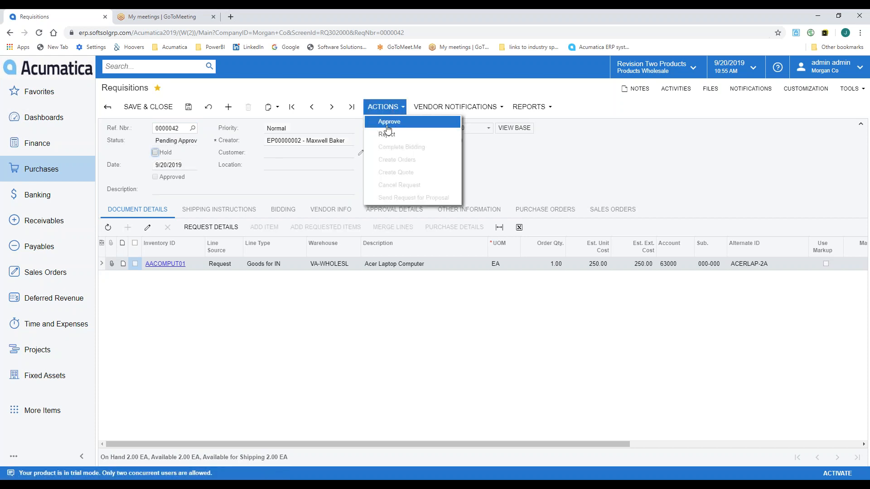
pyautogui.click(388, 122)
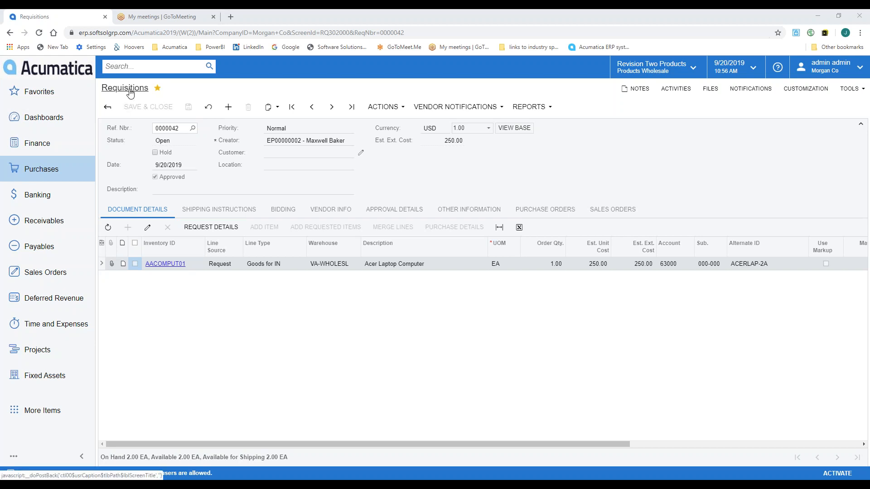
# Create purchase order PO001051 from the requisition and view it under Purchase Orders.
pyautogui.click(385, 107)
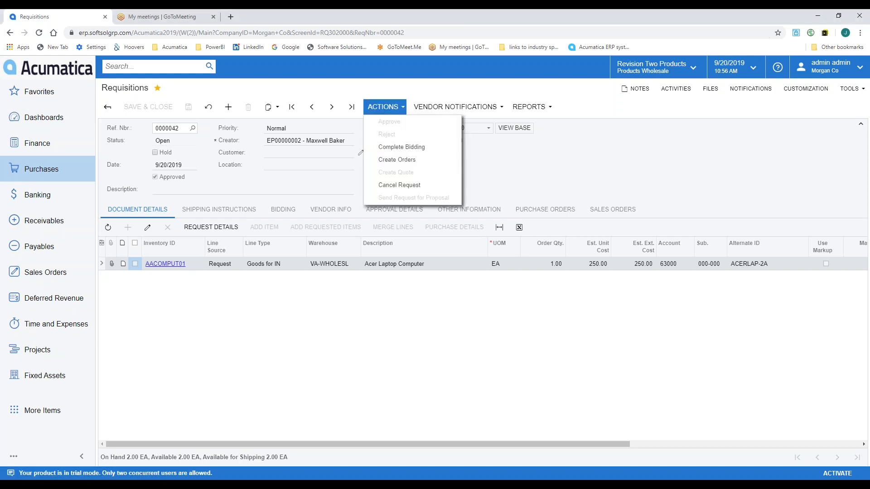
pyautogui.click(389, 160)
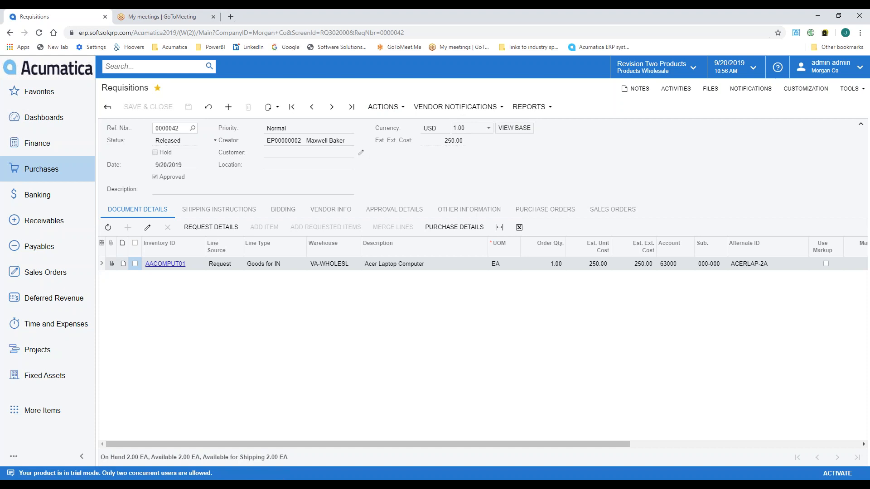
pyautogui.click(546, 211)
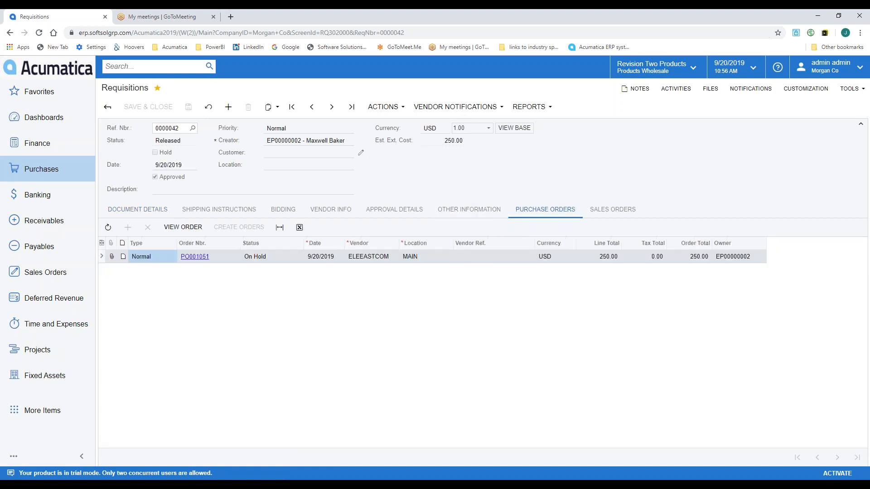
pyautogui.click(195, 257)
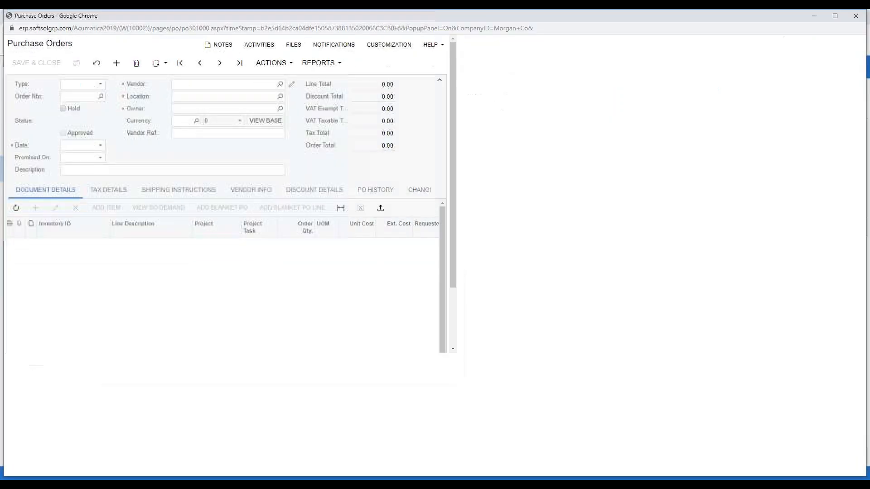
pyautogui.click(575, 190)
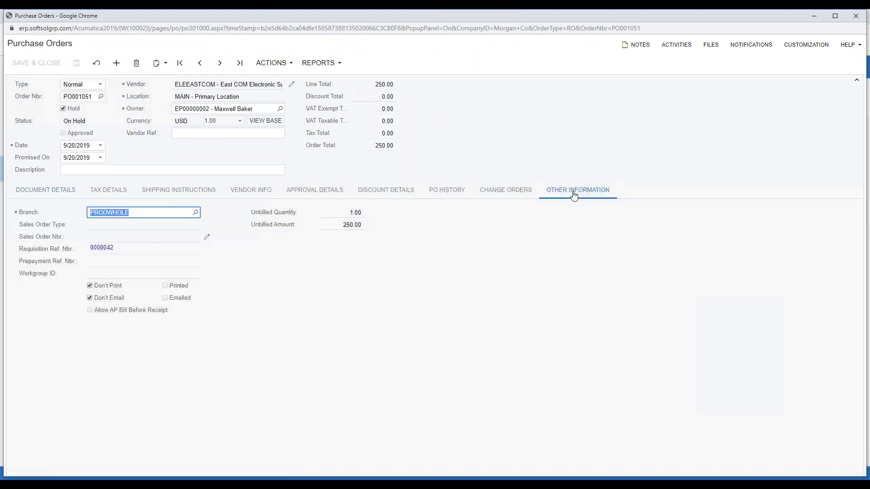
pyautogui.click(39, 192)
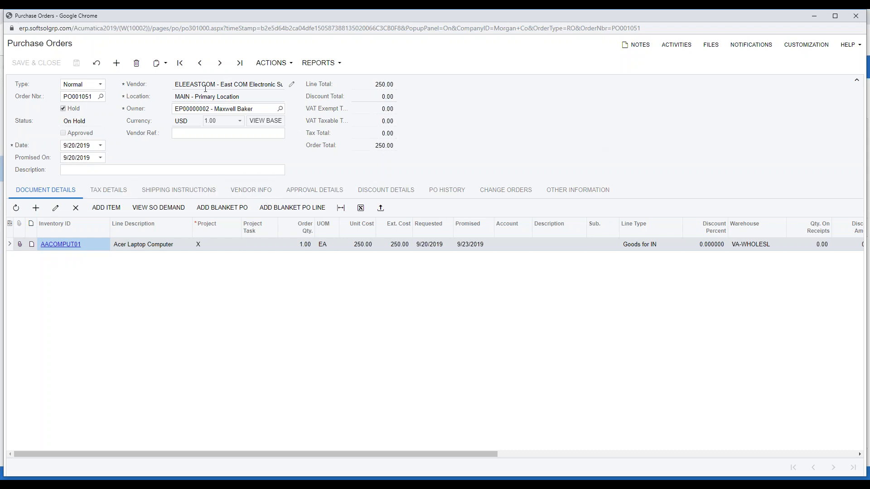
pyautogui.click(176, 84)
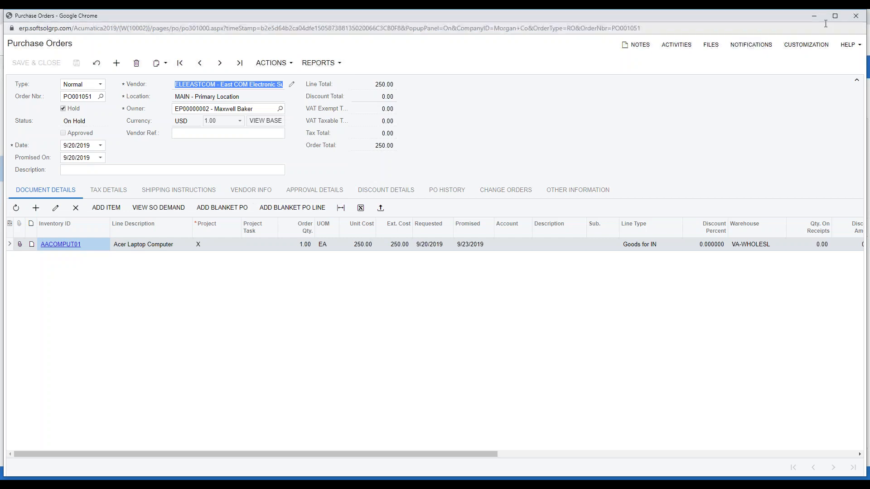
pyautogui.click(855, 16)
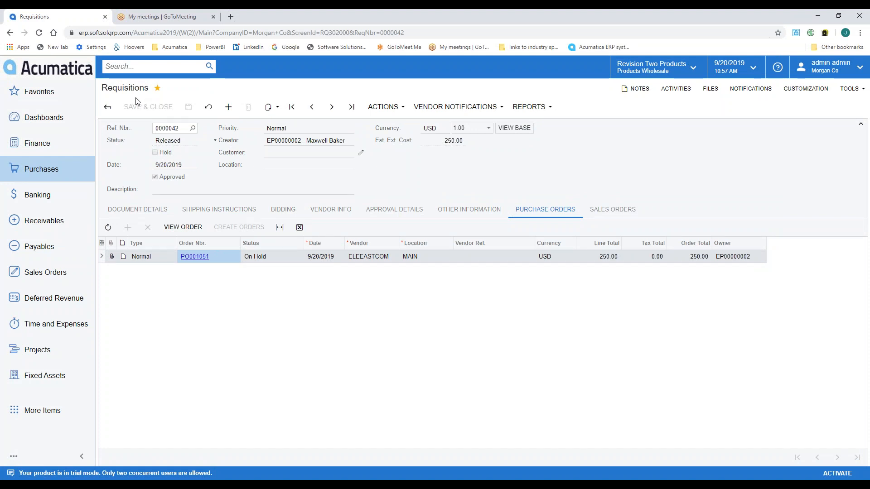
# Start a new, empty purchase request from Purchases > Requests.
pyautogui.click(44, 172)
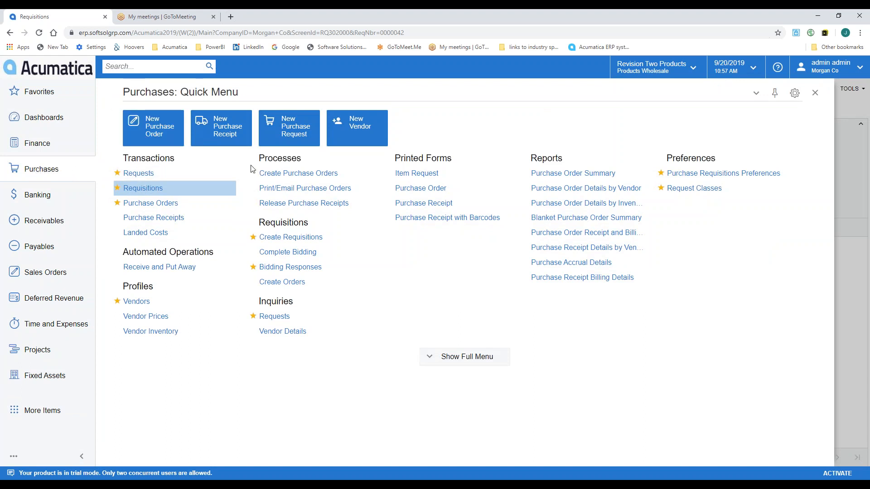
pyautogui.click(137, 178)
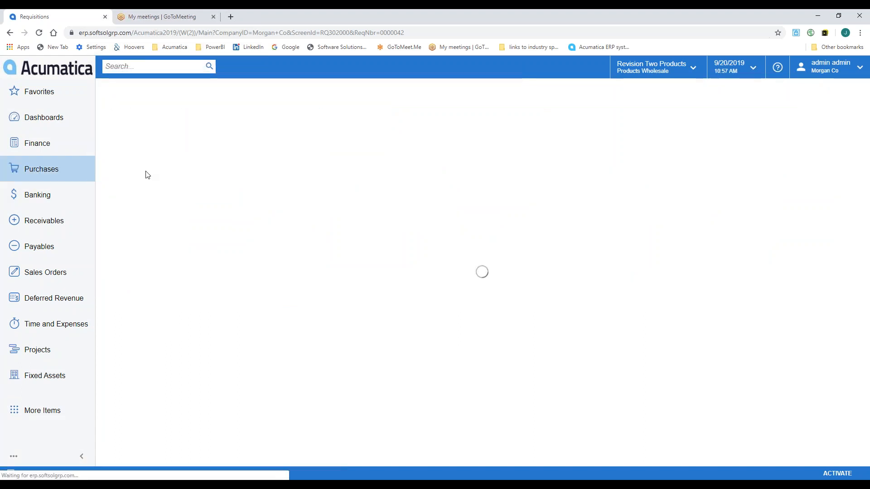
pyautogui.click(147, 109)
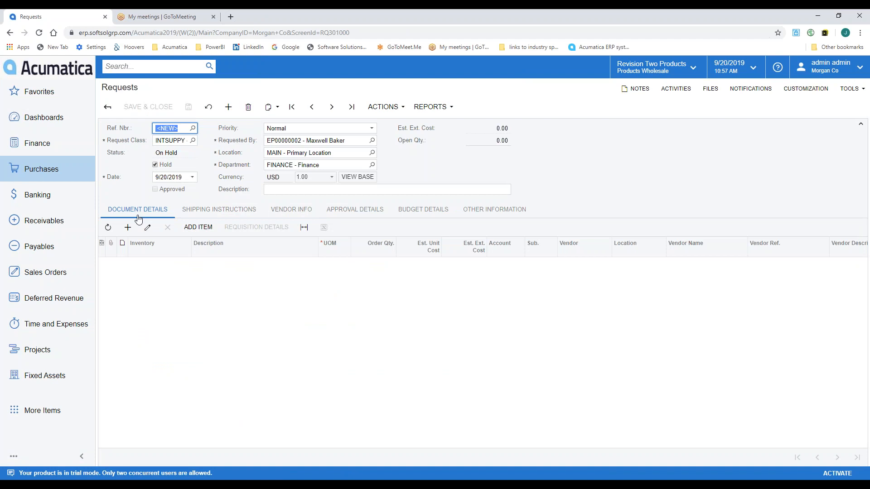
# Add a line of 8 AACOMPUT01 Acer laptops at 250.00, clear Hold, and save.
pyautogui.click(128, 227)
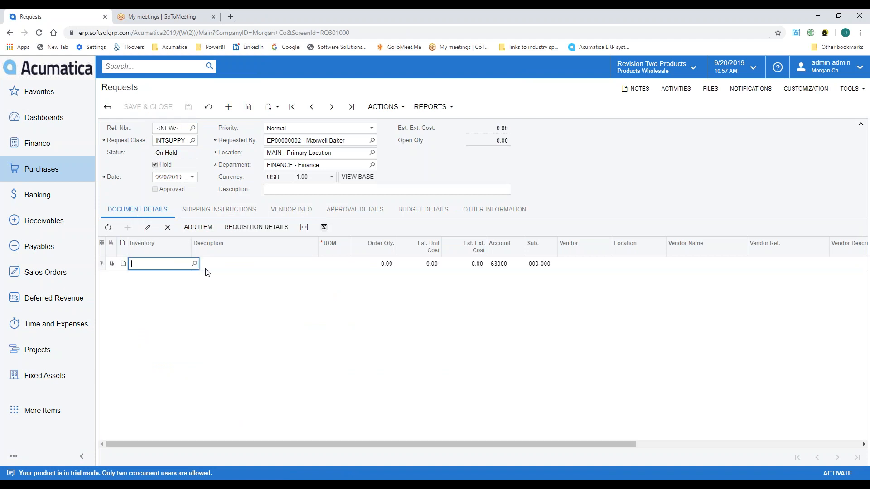
pyautogui.write('8a')
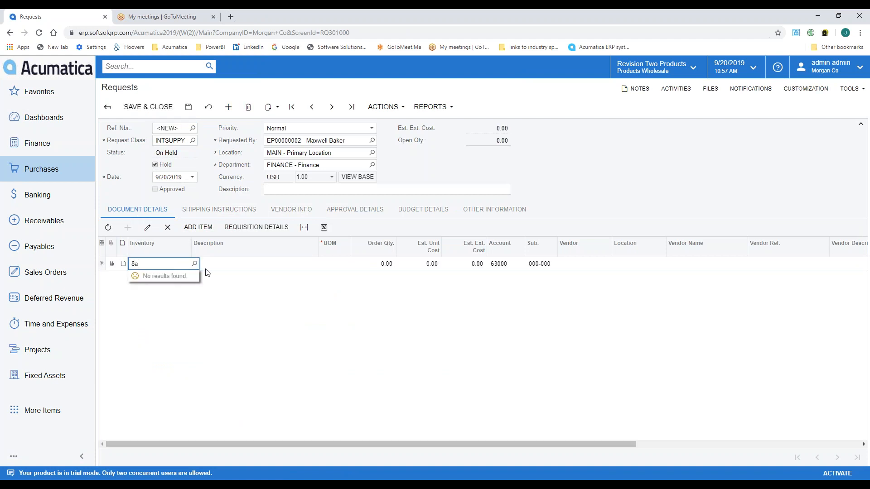
pyautogui.write('ce')
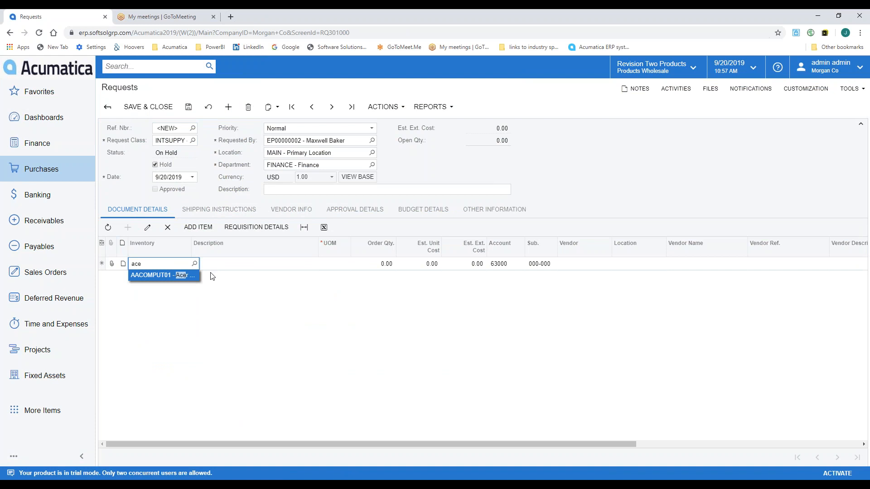
pyautogui.click(149, 275)
pyautogui.click(380, 265)
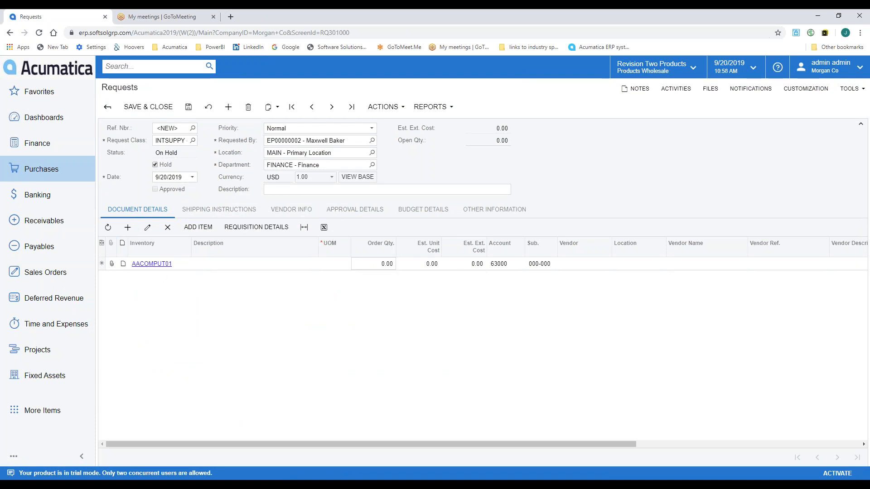
pyautogui.write('8')
pyautogui.click(390, 310)
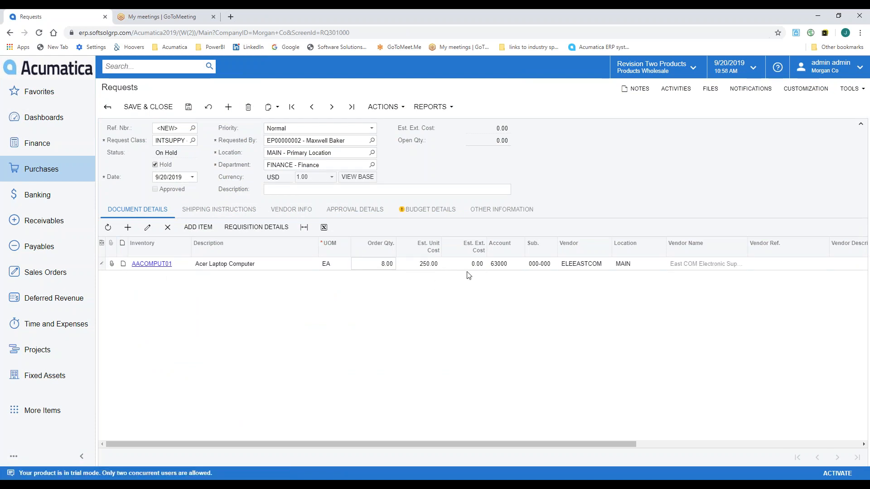
pyautogui.click(432, 265)
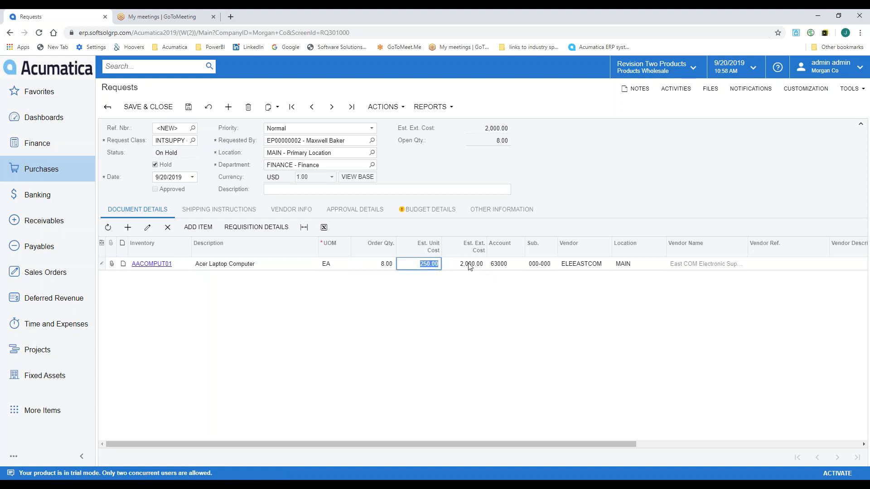
pyautogui.click(156, 164)
pyautogui.click(189, 107)
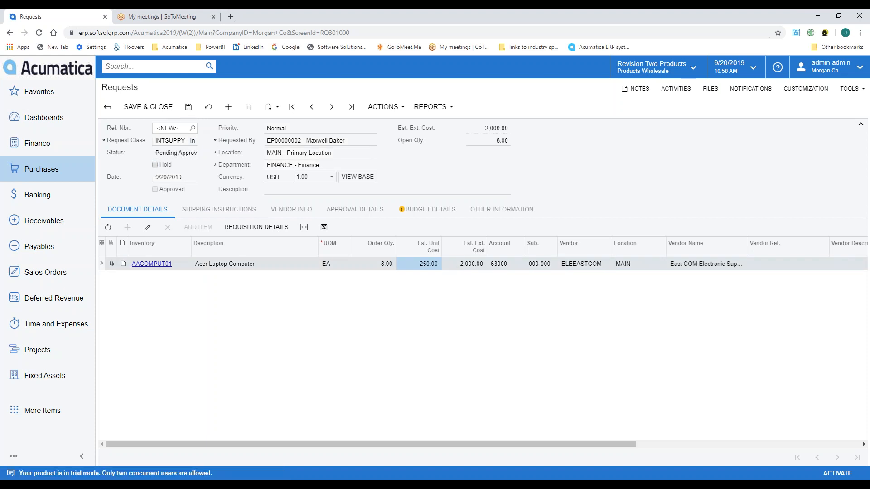
# Approve the 8-laptop purchase request.
pyautogui.click(375, 109)
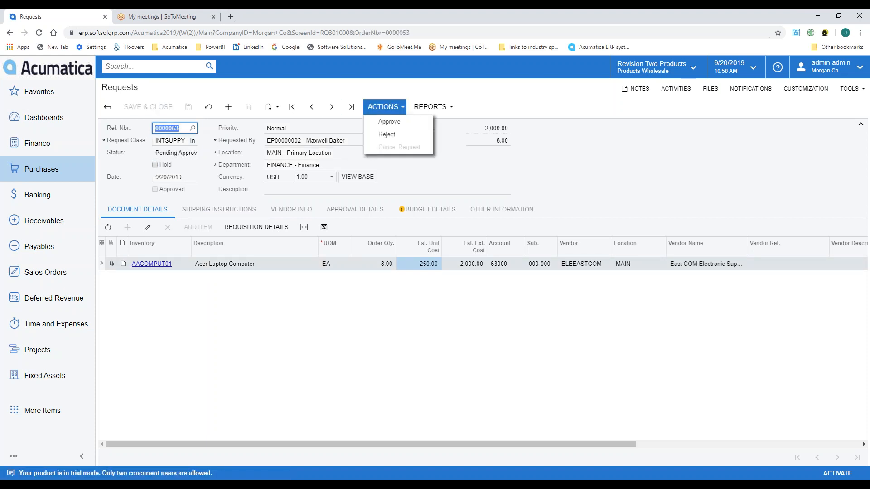
pyautogui.click(384, 123)
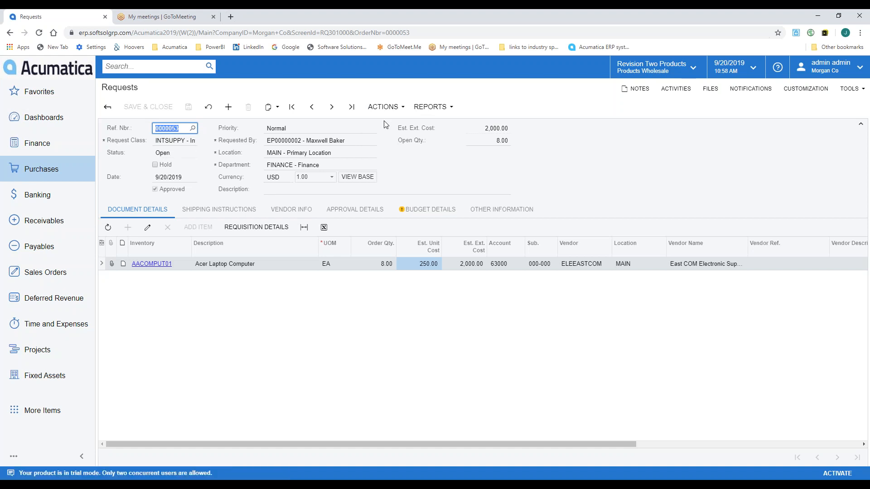
pyautogui.click(790, 90)
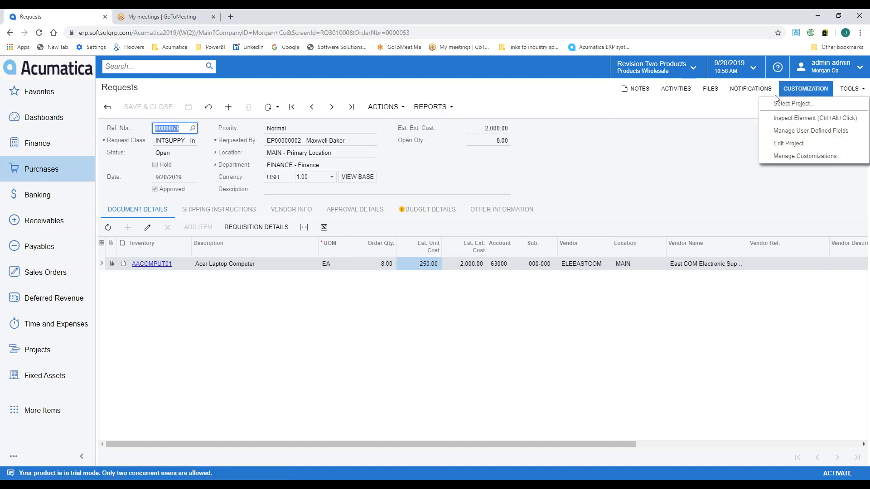
# Process the 8-unit request in Create Requisitions, producing requisition 0000043 at 2,000.00.
pyautogui.click(50, 167)
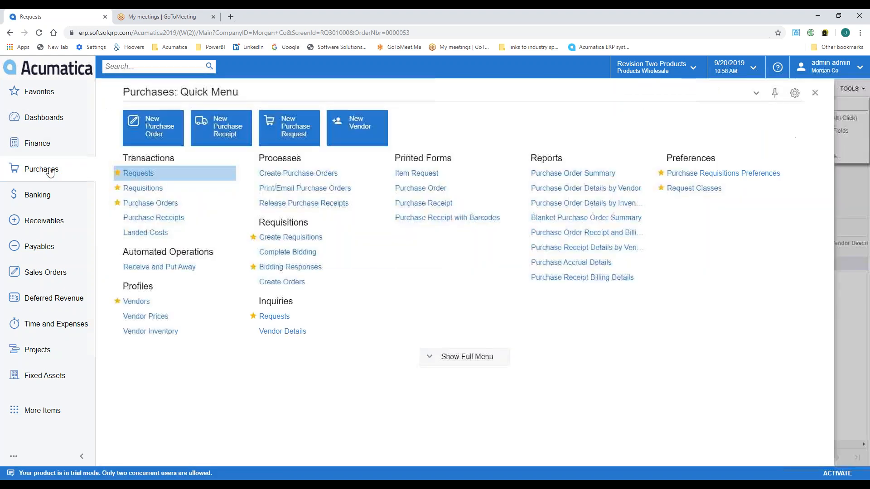
pyautogui.click(282, 237)
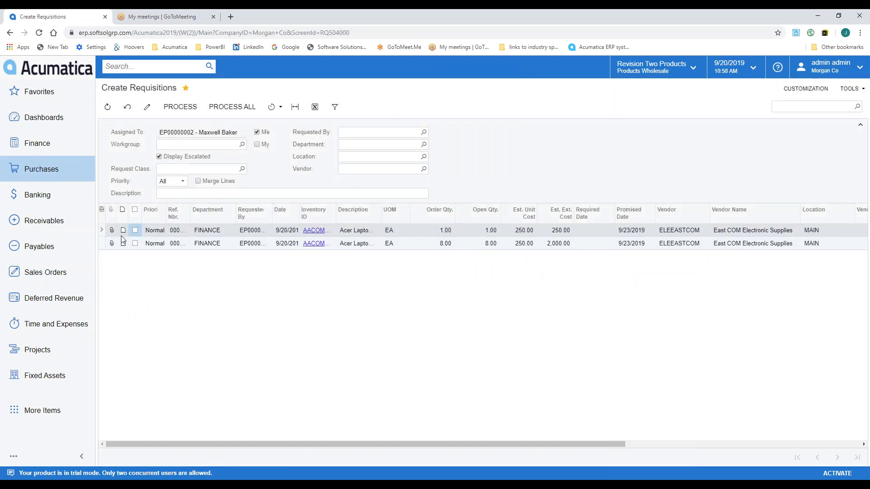
pyautogui.click(135, 244)
pyautogui.click(179, 107)
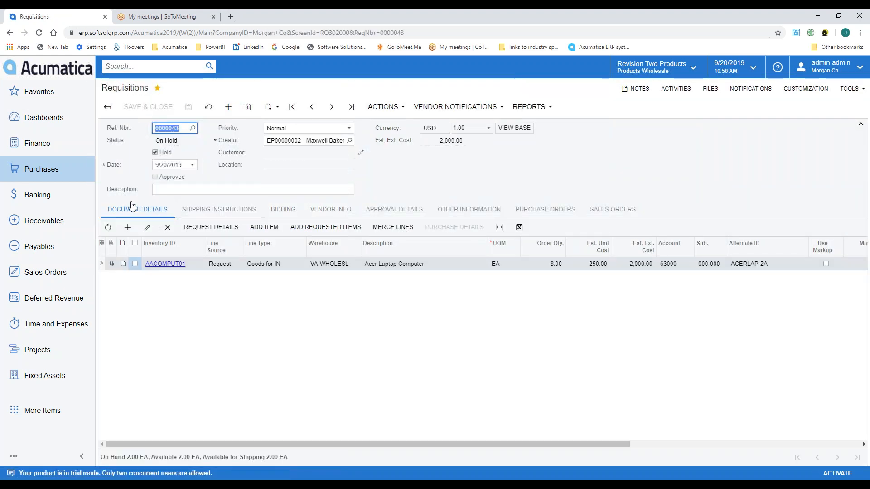
# On the Bidding tab, clear the preset vendor and add East COM Electronic Supplies (ELEEASTCOM).
pyautogui.click(292, 212)
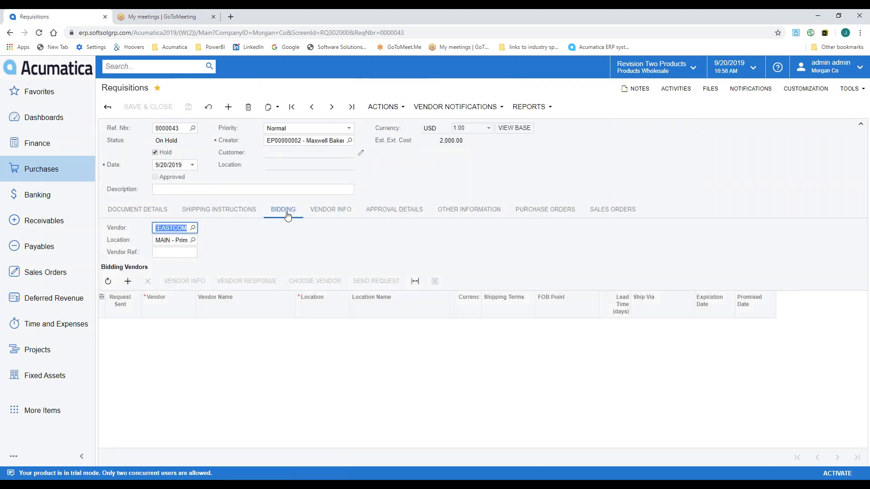
pyautogui.press('BackSpace')
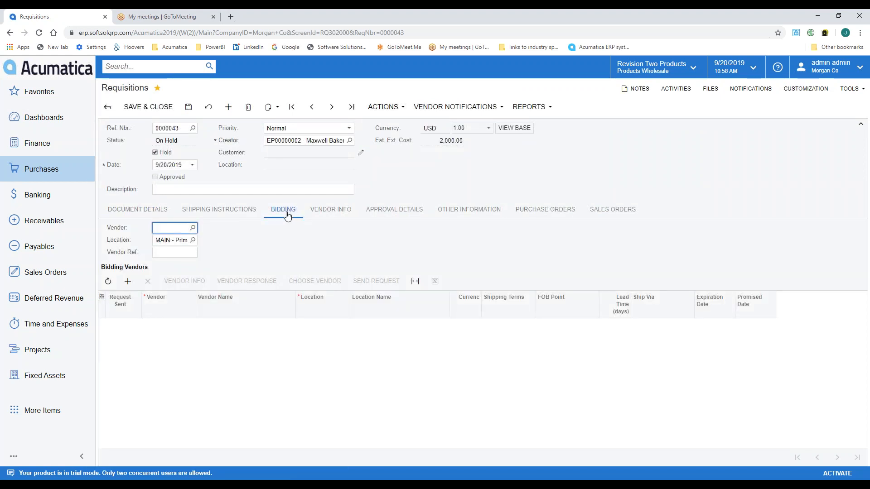
pyautogui.click(127, 284)
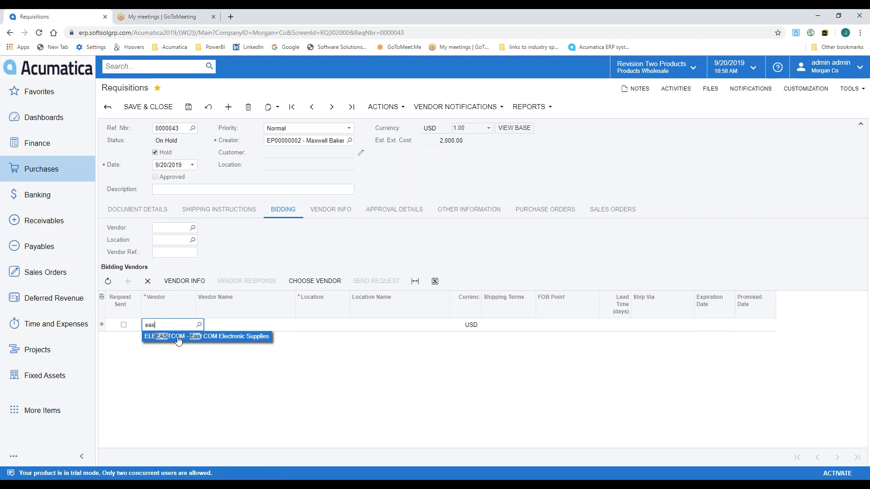
pyautogui.click(178, 337)
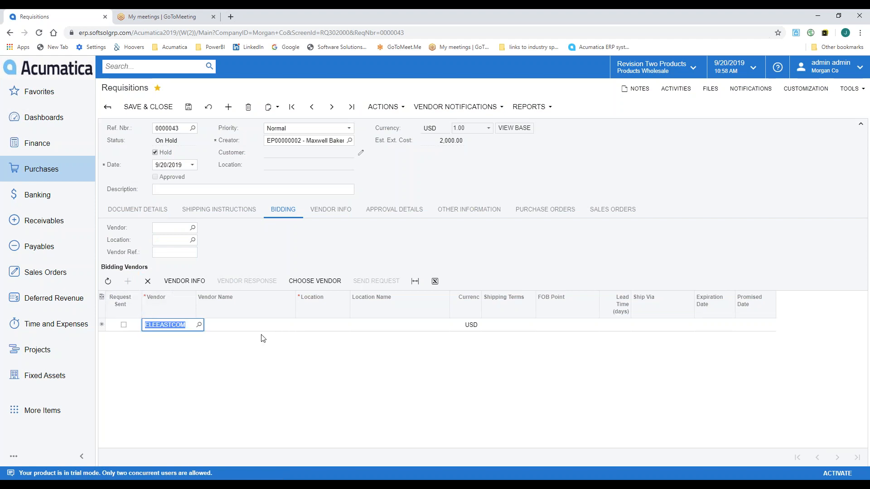
pyautogui.press('Tab')
# Add Goto Vendor Inc (AAVENDOR) at location MAIN, then clear the requisition's Hold box.
pyautogui.click(128, 285)
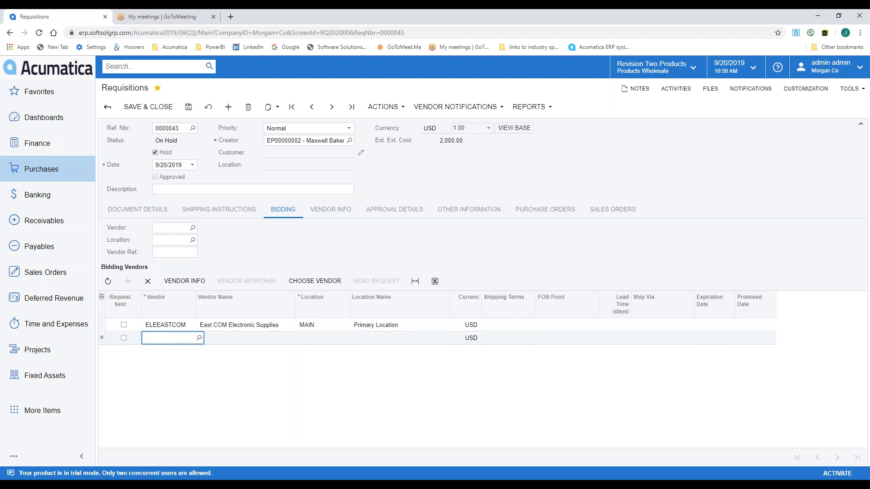
pyautogui.write('go')
pyautogui.click(170, 352)
pyautogui.press('Tab')
pyautogui.click(418, 342)
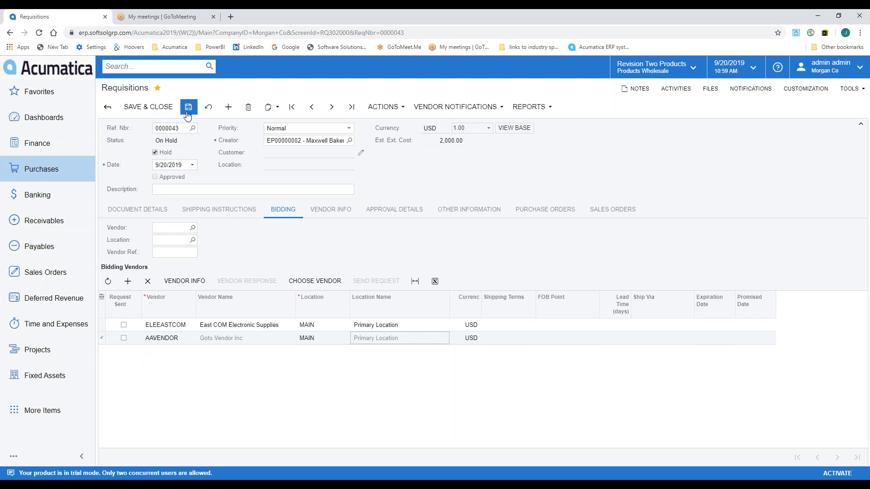
pyautogui.click(156, 152)
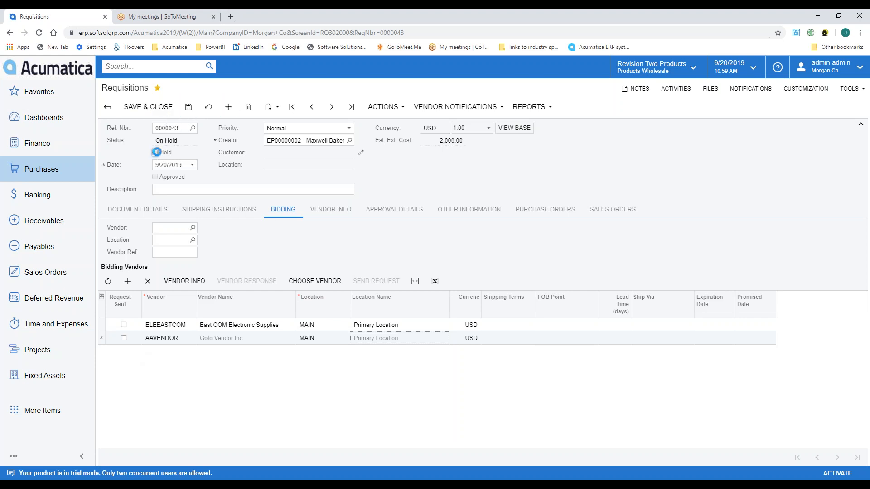
# Save requisition 0000043 and approve it.
pyautogui.click(188, 107)
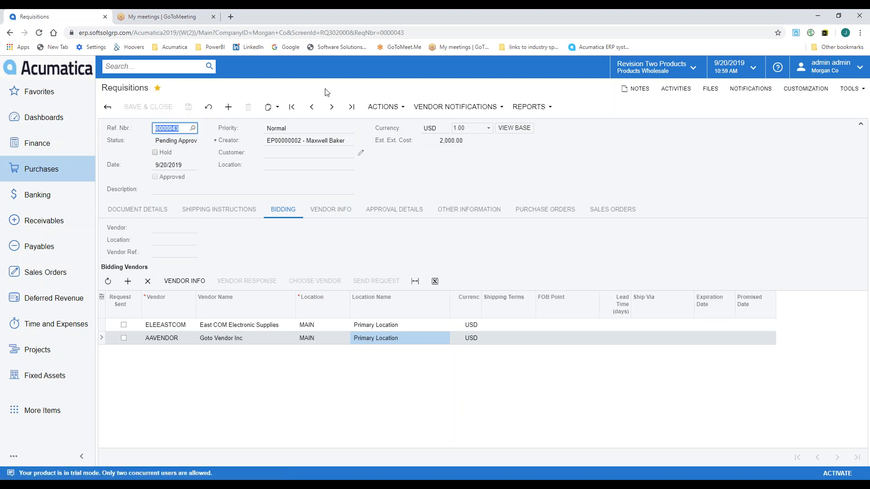
pyautogui.click(455, 107)
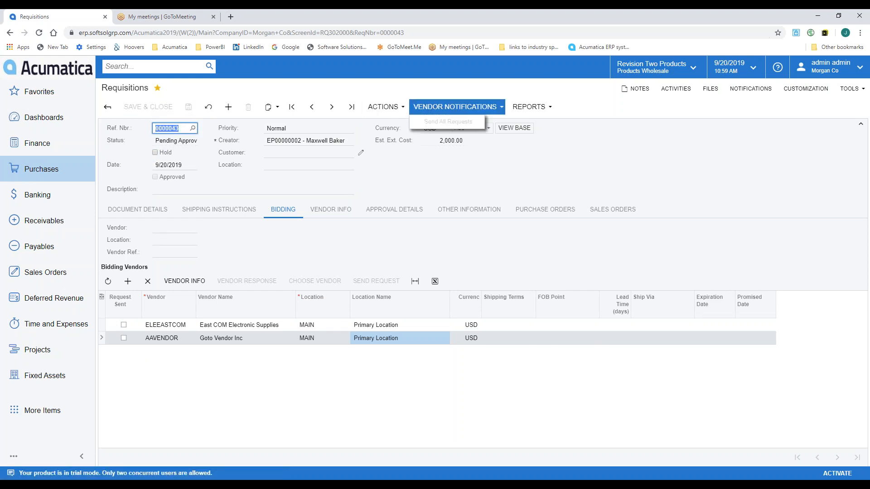
pyautogui.click(359, 140)
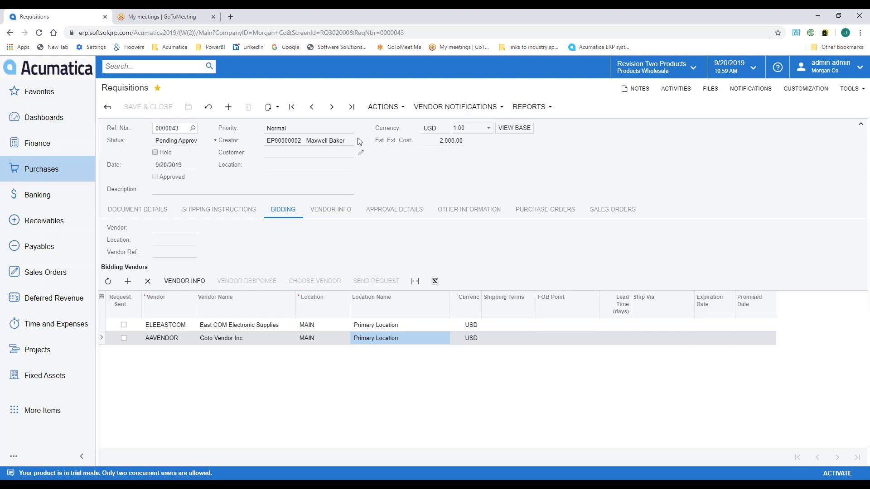
pyautogui.click(374, 109)
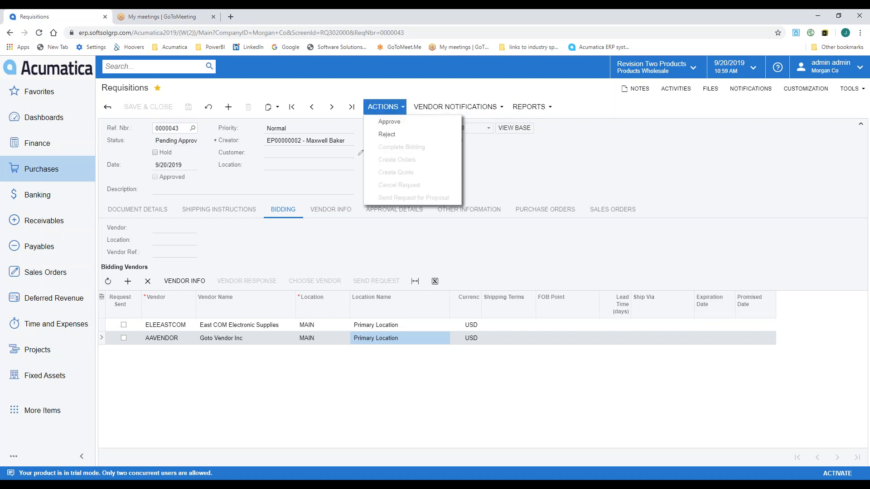
pyautogui.click(390, 122)
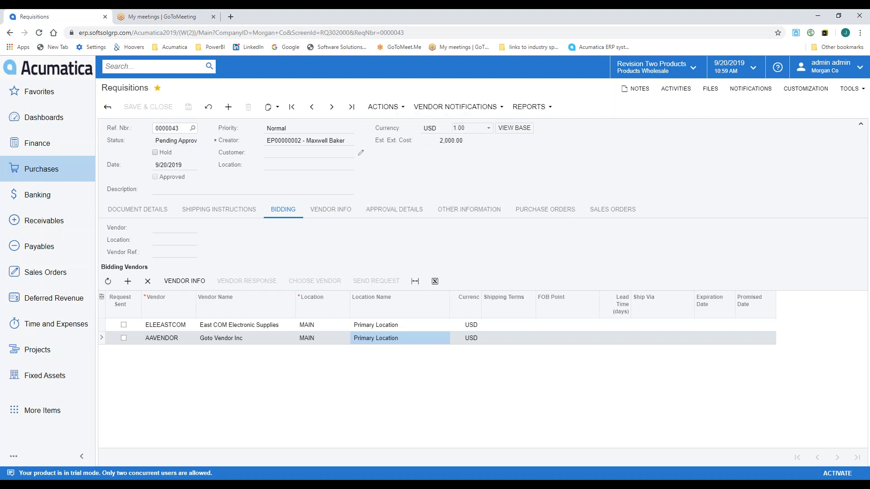
# Send all bidding requests to both vendors via Vendor Notifications.
pyautogui.click(444, 108)
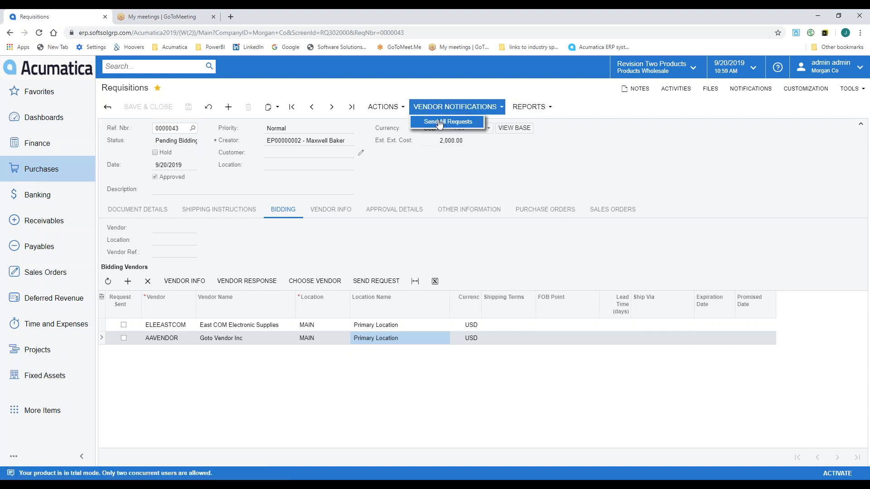
pyautogui.click(440, 122)
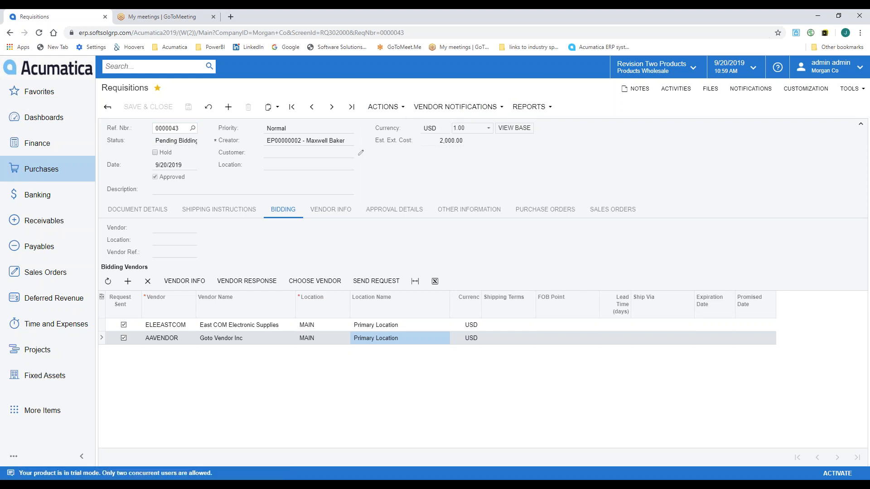
pyautogui.rightClick(644, 173)
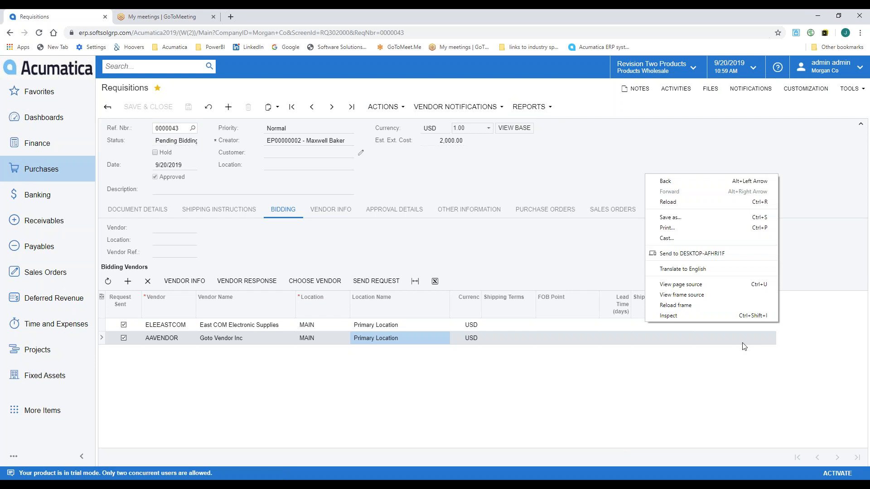
pyautogui.click(533, 156)
# Open the first bid-request email and its Request for Proposal PDF, then return to requisition 0000043.
pyautogui.click(687, 89)
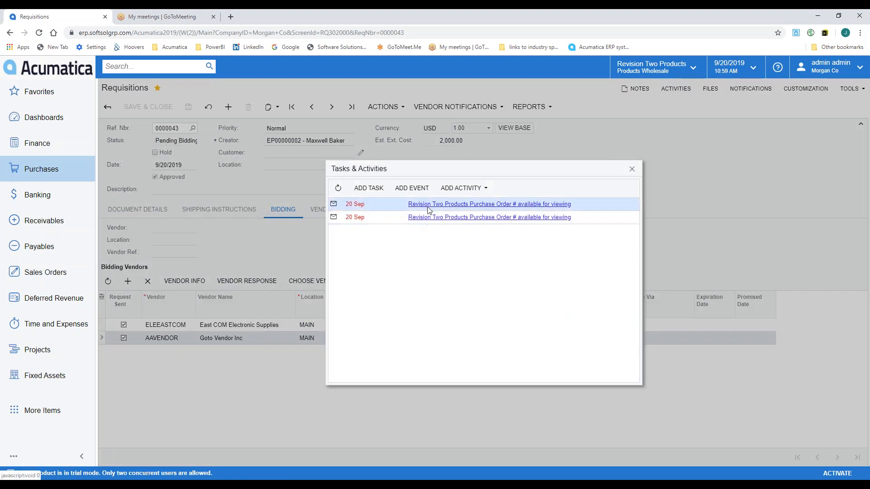
pyautogui.click(438, 204)
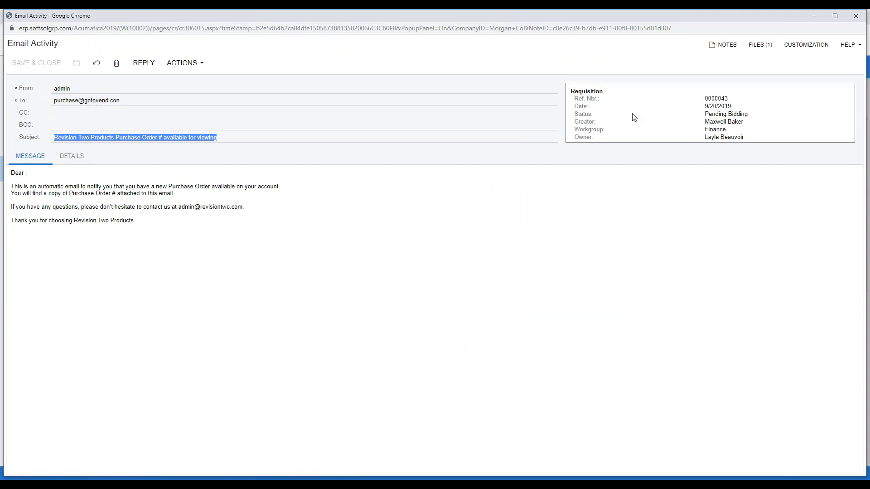
pyautogui.click(760, 46)
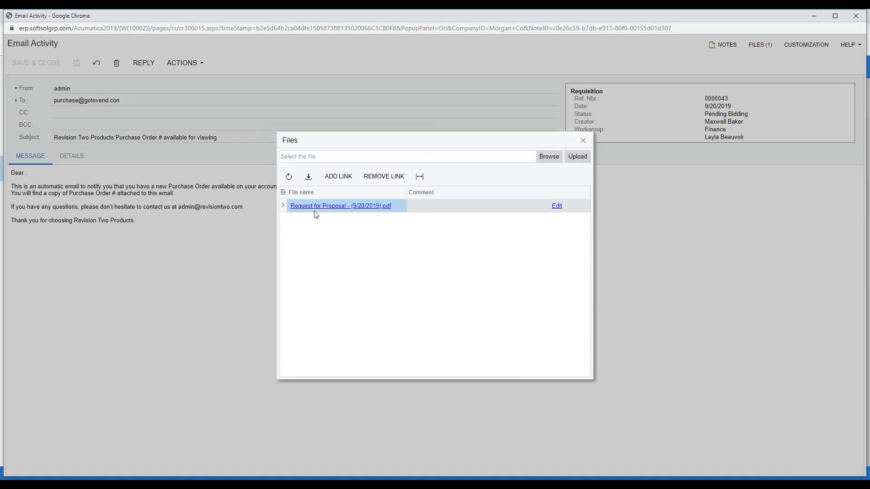
pyautogui.click(314, 205)
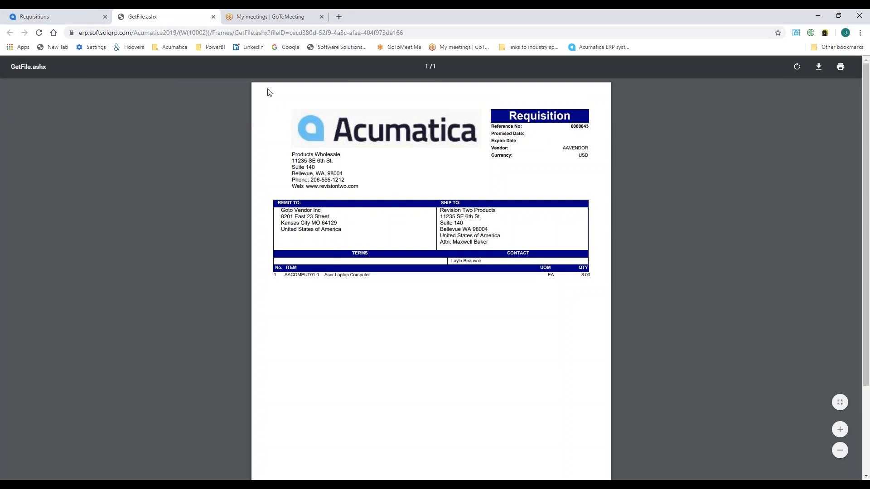
pyautogui.click(33, 17)
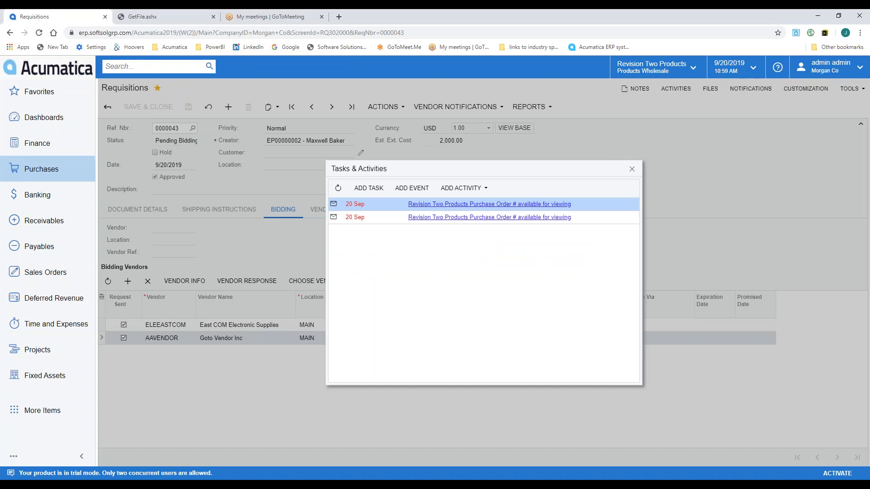
pyautogui.click(632, 169)
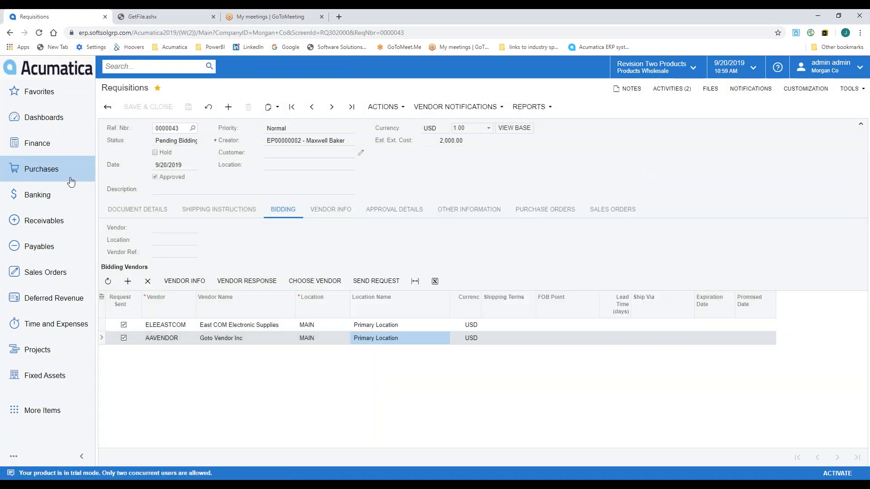
# Visit Bidding Responses, then open the Requisitions list from the Purchases menu.
pyautogui.click(39, 170)
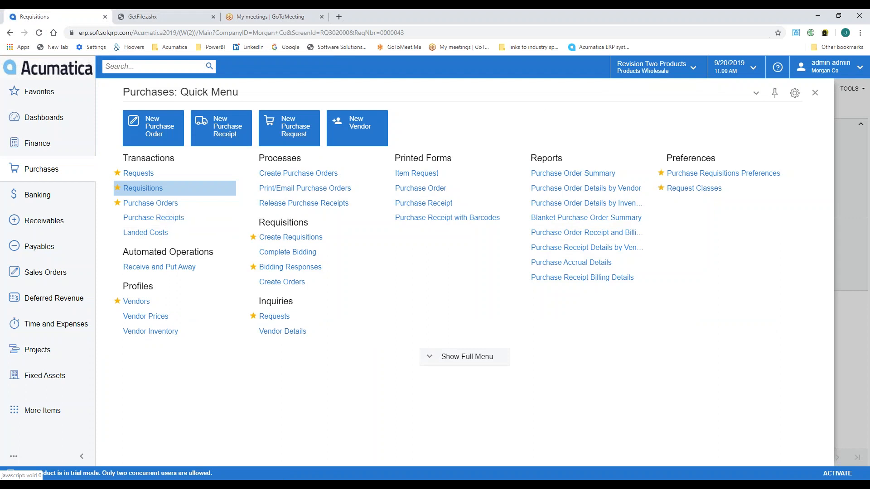
pyautogui.click(297, 268)
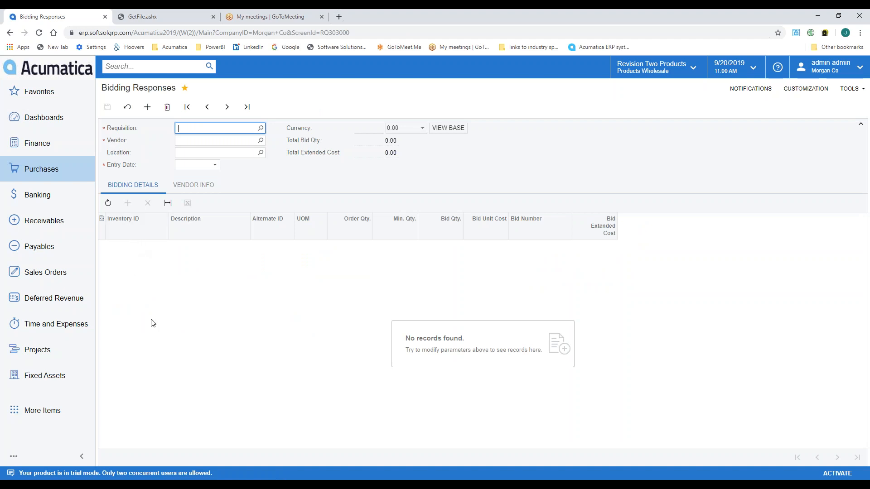
pyautogui.click(40, 170)
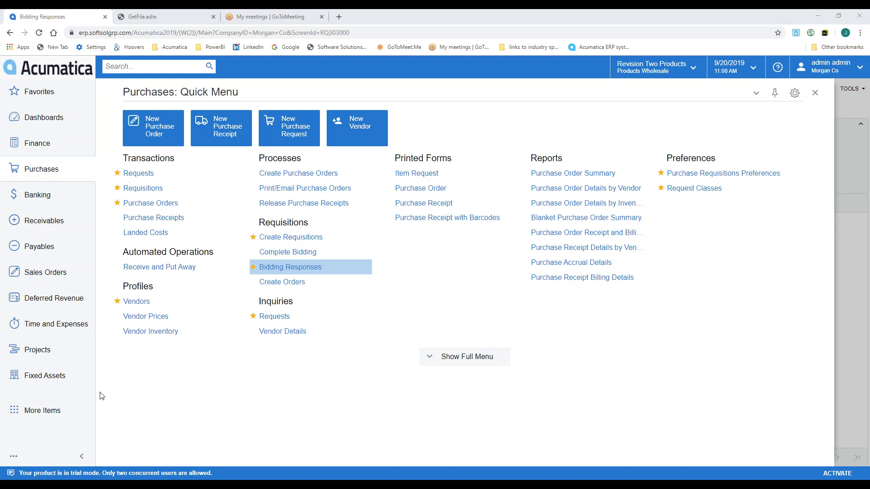
pyautogui.click(38, 169)
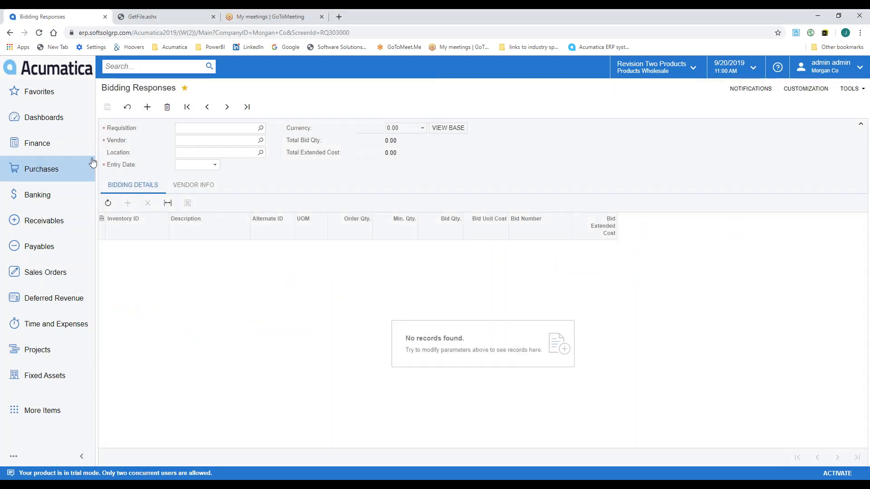
pyautogui.click(57, 171)
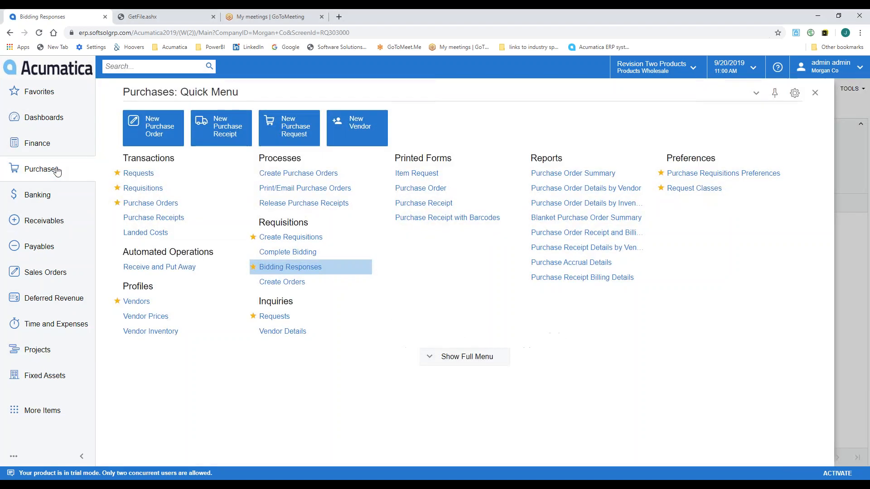
pyautogui.click(127, 188)
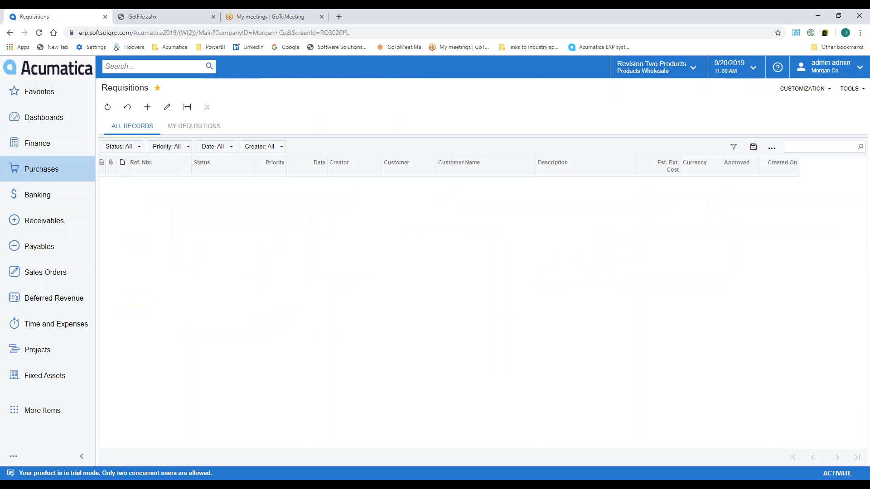
# Sort requisitions by Ref. Nbr. descending and open requisition 0000017 from page 2.
pyautogui.click(154, 163)
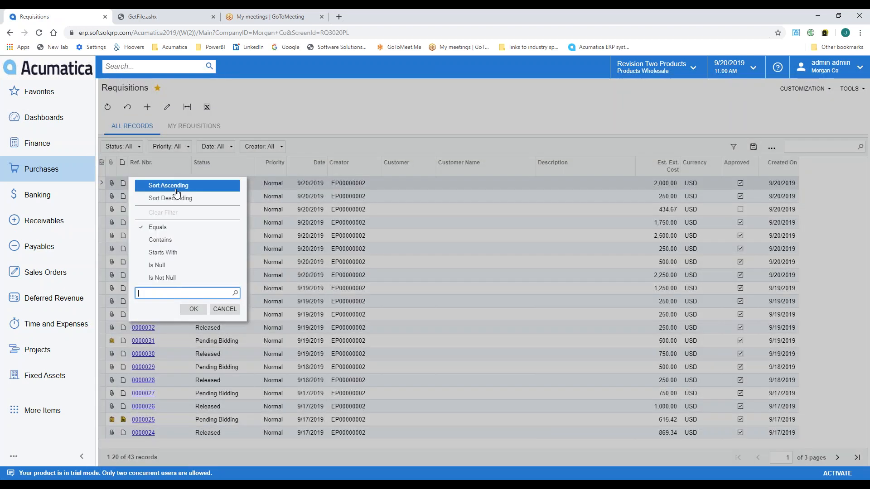
pyautogui.click(172, 197)
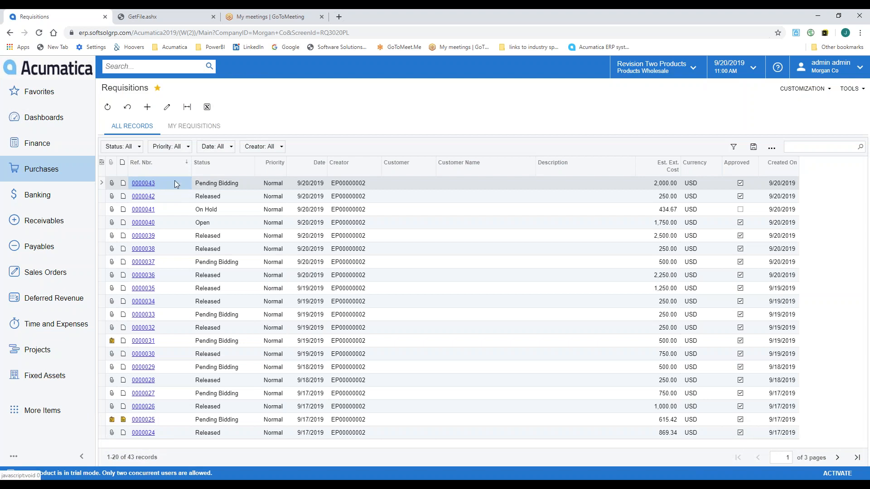
pyautogui.click(837, 457)
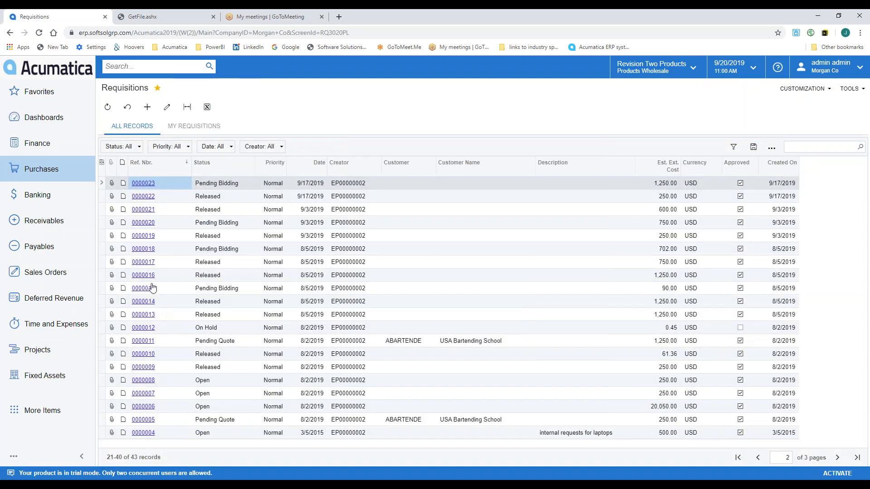
pyautogui.click(143, 262)
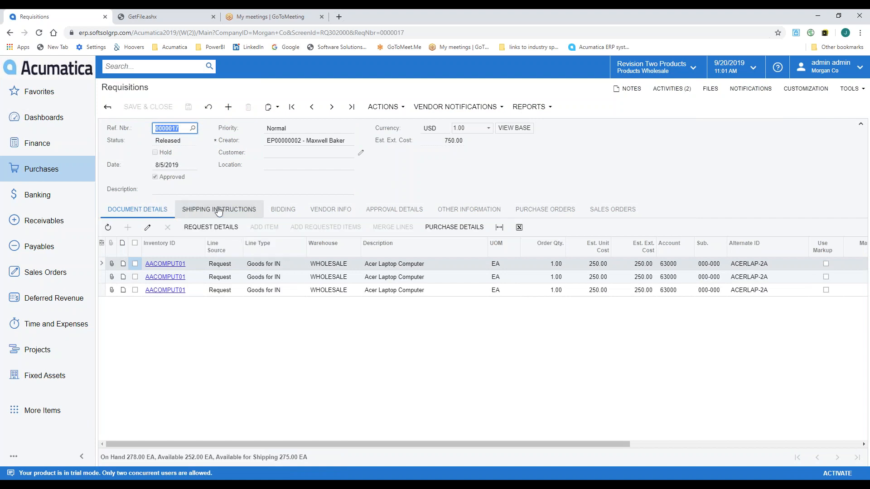
# Review 0000017's bidding vendors, vendor info, and resulting purchase order PO001016 for AAVENDOR.
pyautogui.click(290, 213)
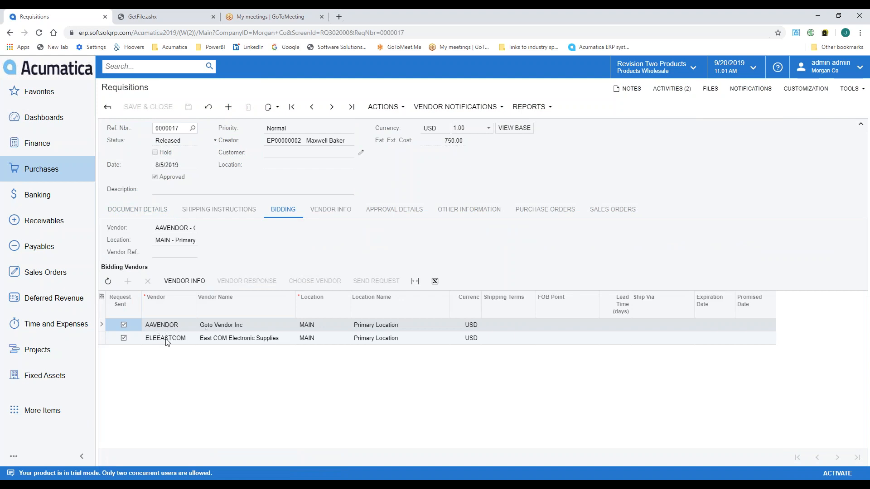
pyautogui.click(332, 208)
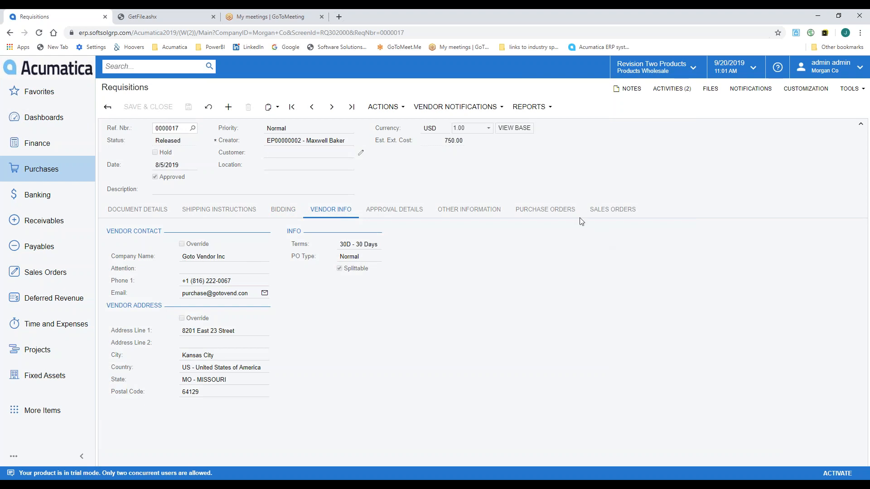
pyautogui.click(558, 214)
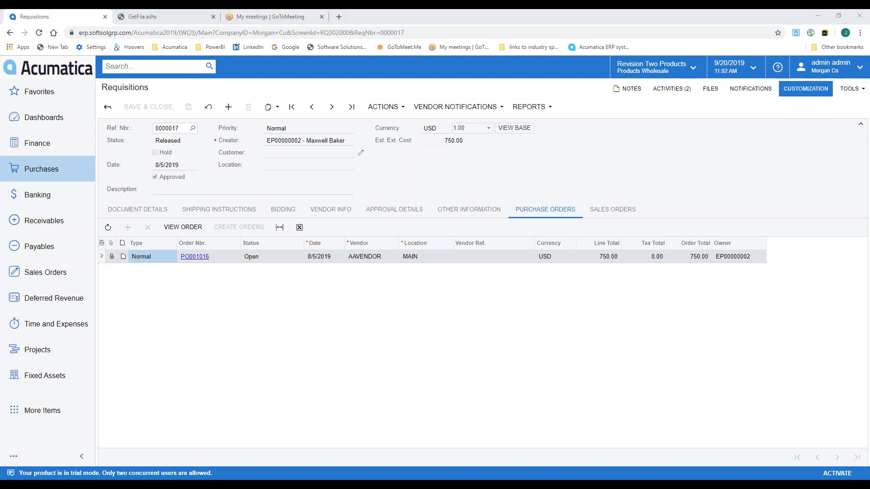
pyautogui.click(825, 69)
pyautogui.click(840, 184)
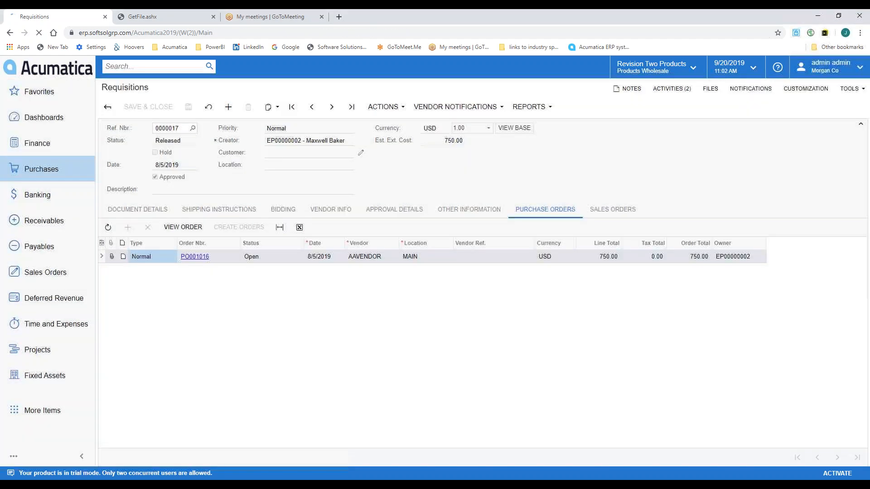
pyautogui.write('W')
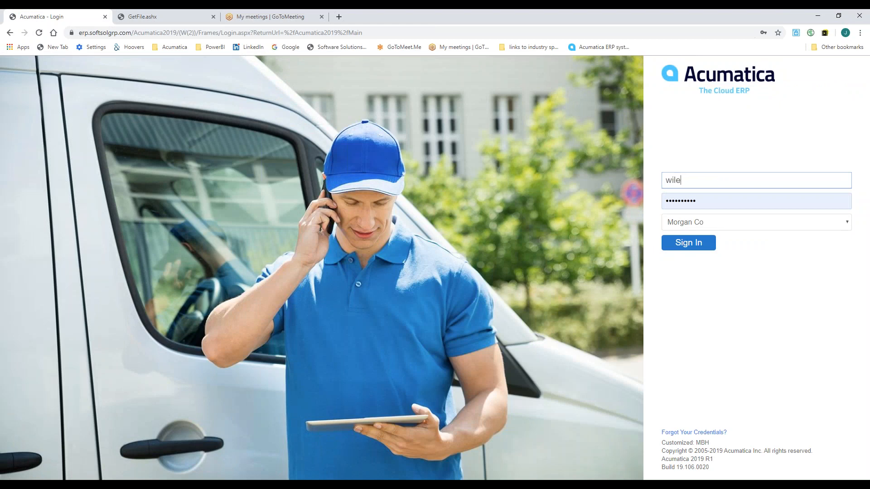
pyautogui.moveTo(706, 201); pyautogui.dragTo(635, 208)
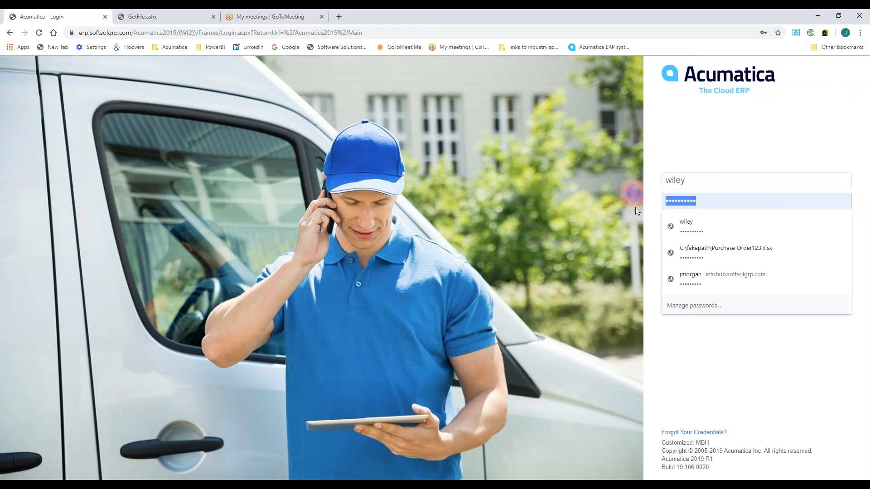
pyautogui.write('•')
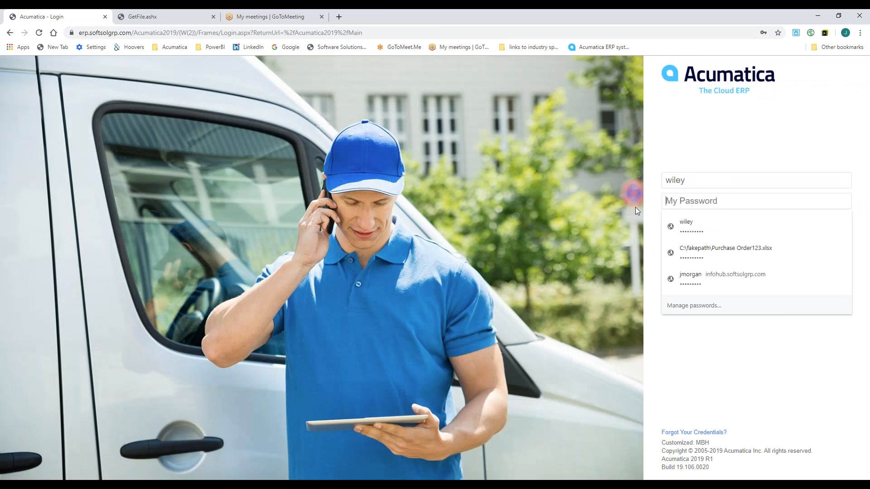
pyautogui.write('•••••••••')
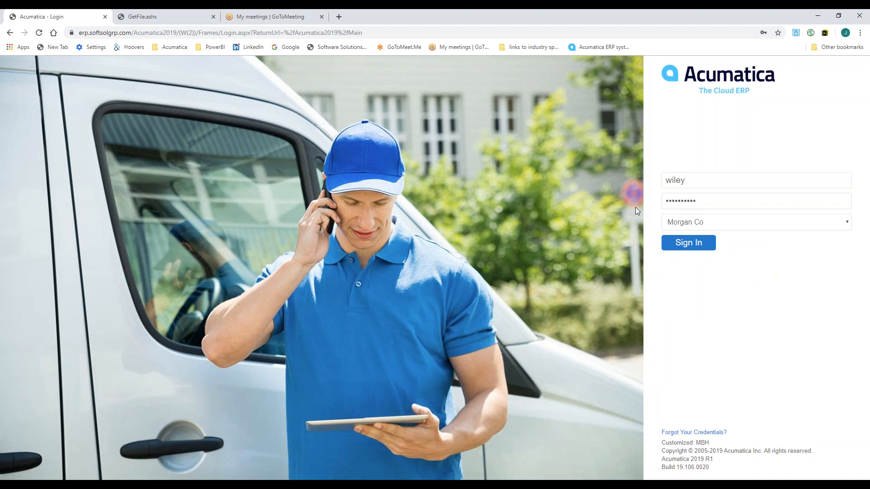
pyautogui.press('Return')
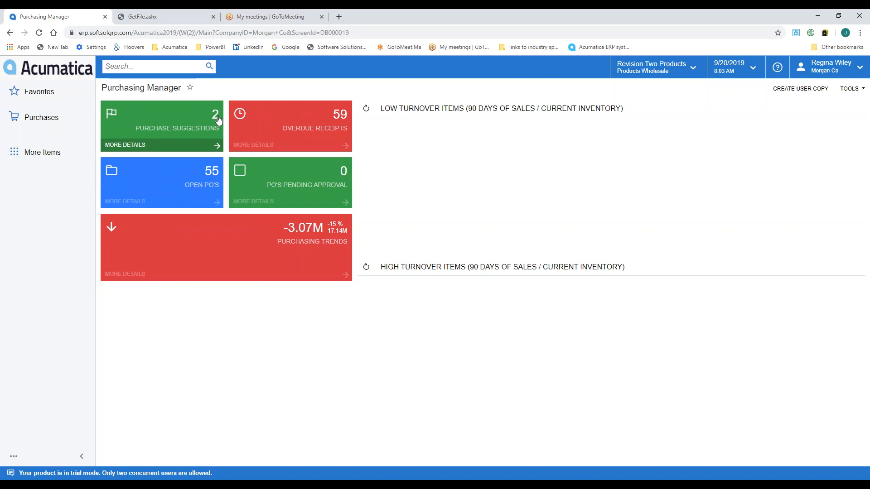
# Create a new purchase order for AAVENDOR - Goto Vendor Inc and dismiss the Preferred Vendor note.
pyautogui.click(46, 123)
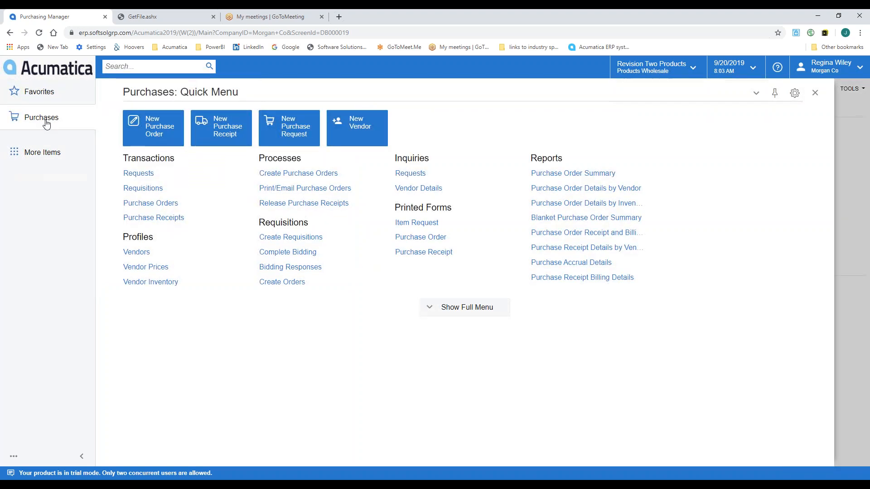
pyautogui.click(156, 128)
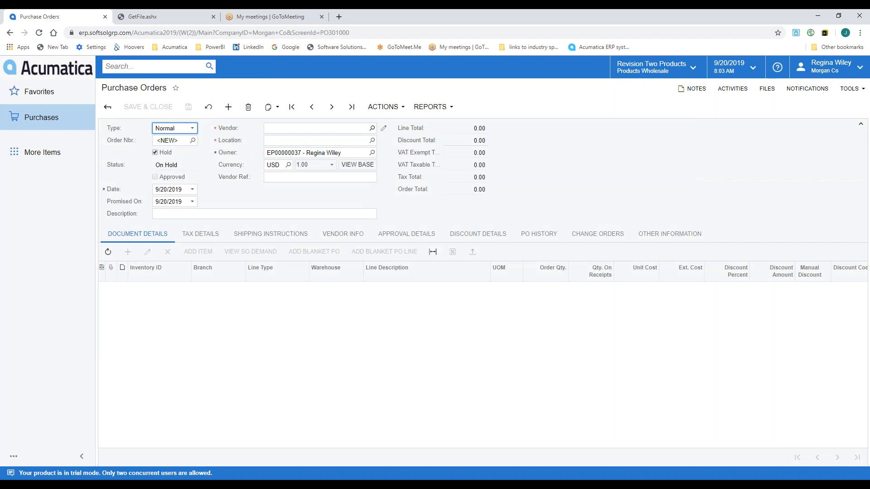
pyautogui.click(372, 128)
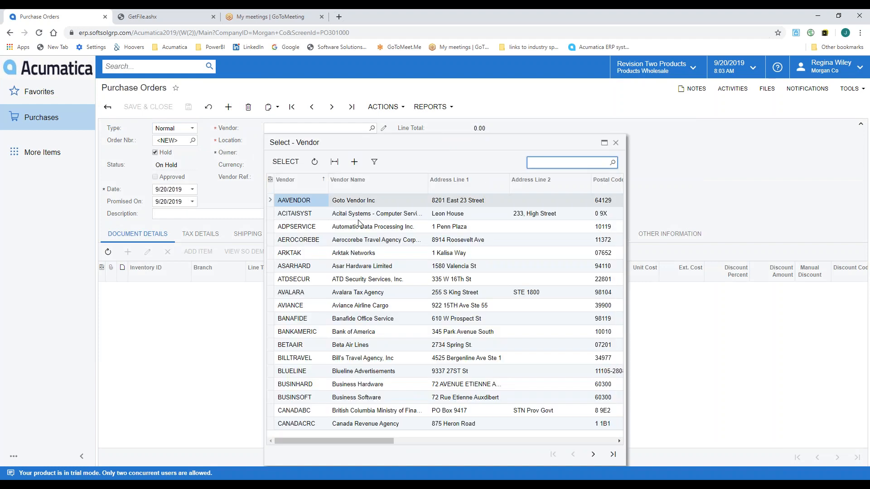
pyautogui.click(365, 201)
pyautogui.click(287, 163)
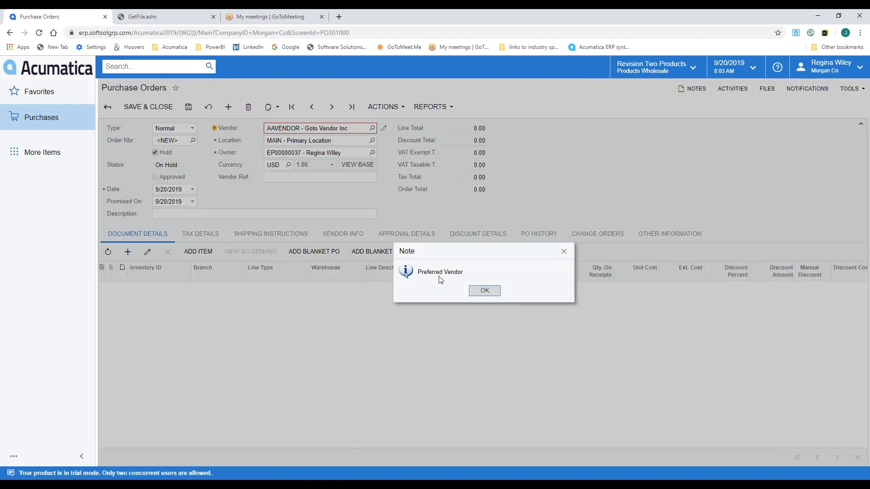
pyautogui.moveTo(462, 272)
pyautogui.mouseDown()
pyautogui.moveTo(418, 273)
pyautogui.moveTo(451, 272)
pyautogui.mouseUp()
pyautogui.click(496, 294)
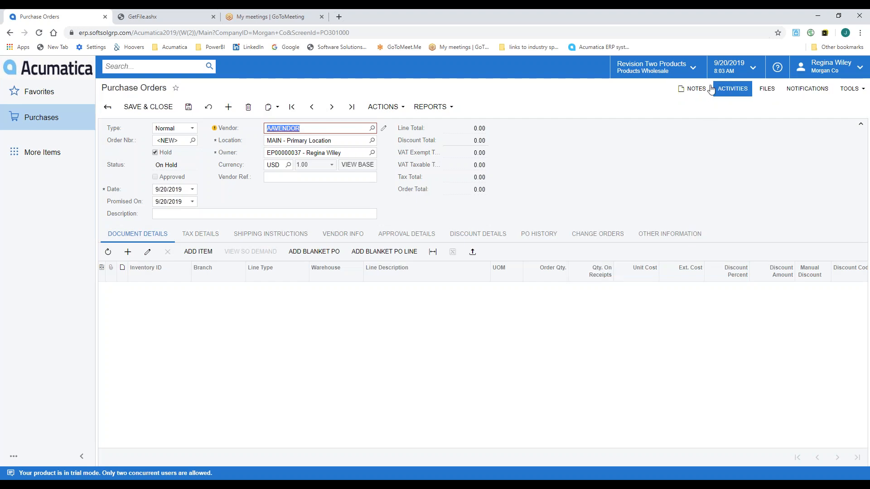
# Add a line for injection molding machine AAMACHINE1 with order quantity 1.
pyautogui.click(128, 252)
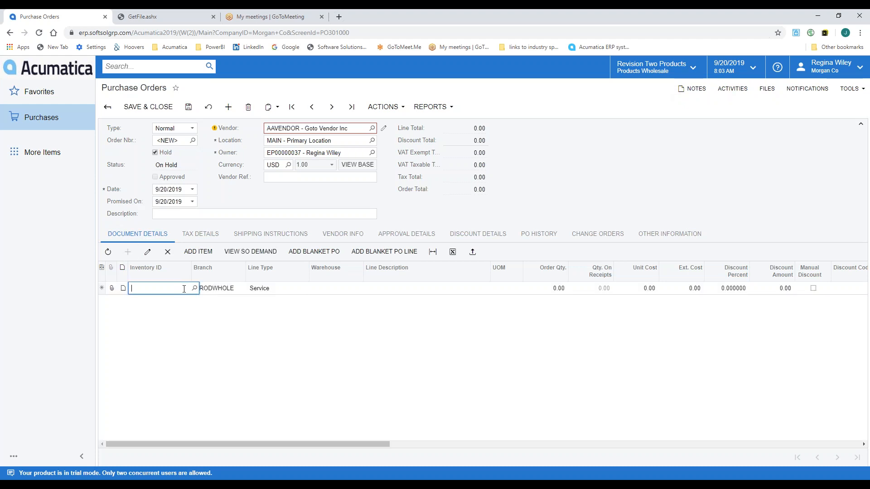
pyautogui.write('inj')
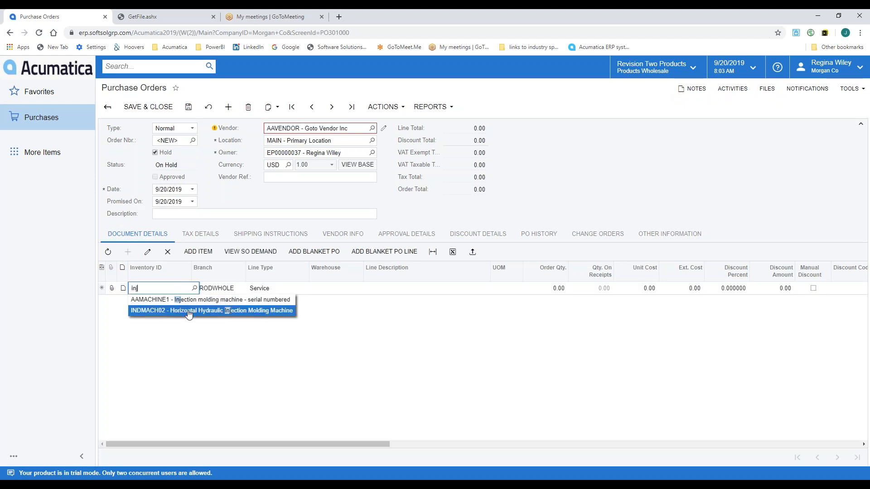
pyautogui.click(191, 298)
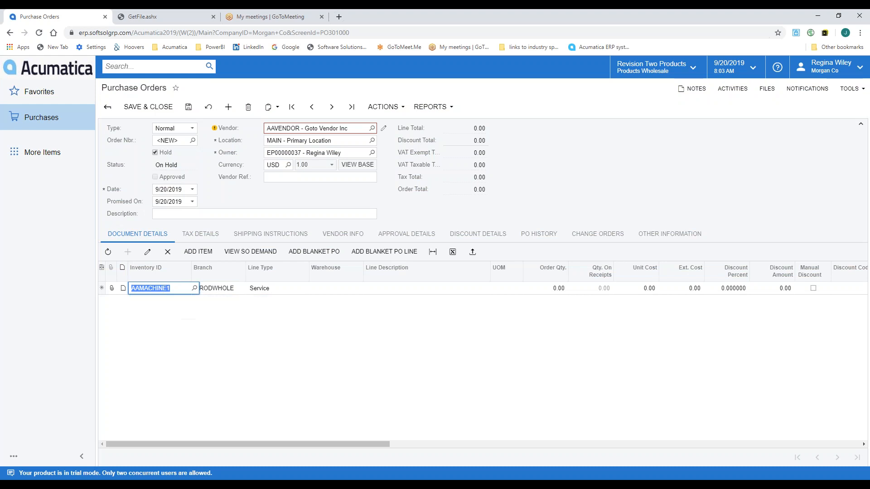
pyautogui.click(555, 287)
pyautogui.write('1')
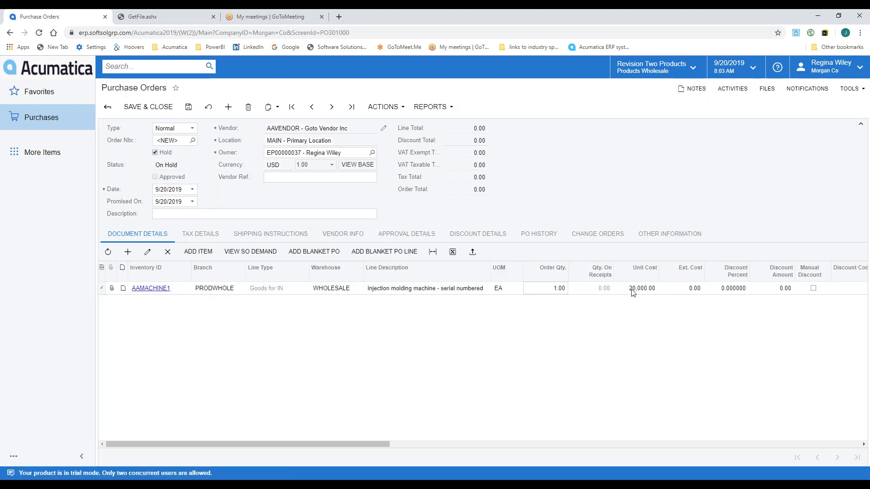
pyautogui.click(645, 289)
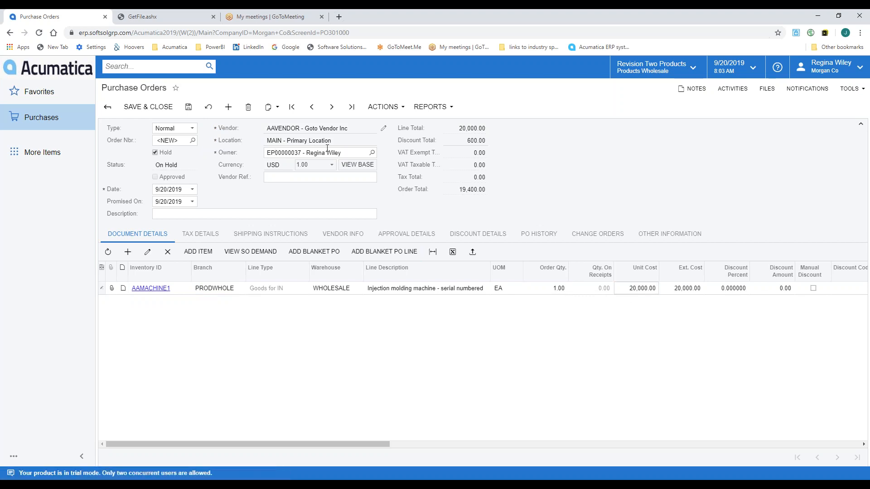
# Confirm the owner, take PO001052 off hold, and check its Finance approval details.
pyautogui.click(342, 153)
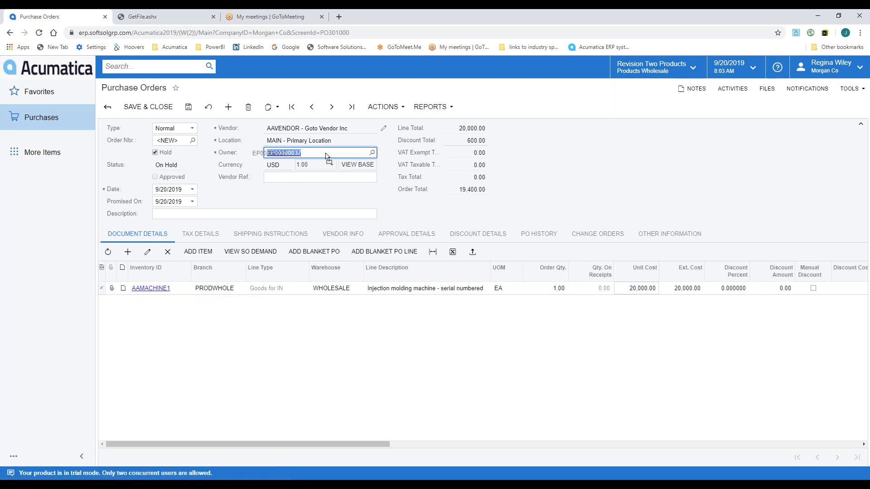
pyautogui.click(320, 181)
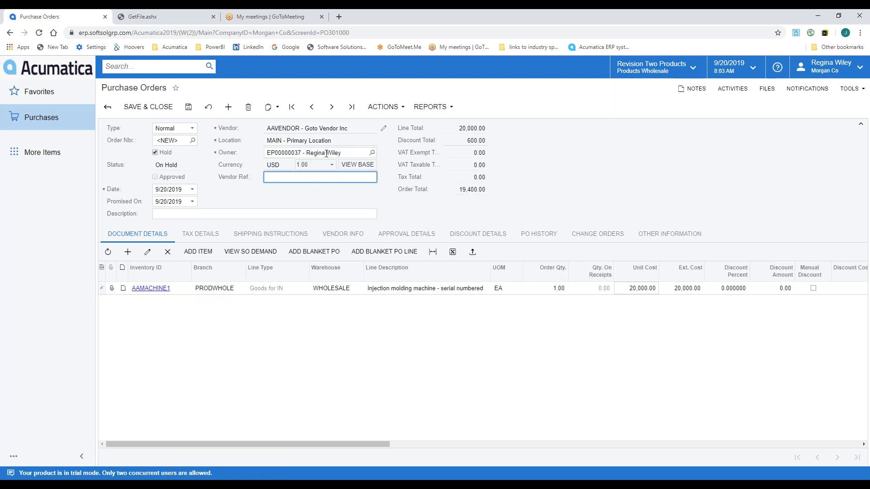
pyautogui.click(155, 153)
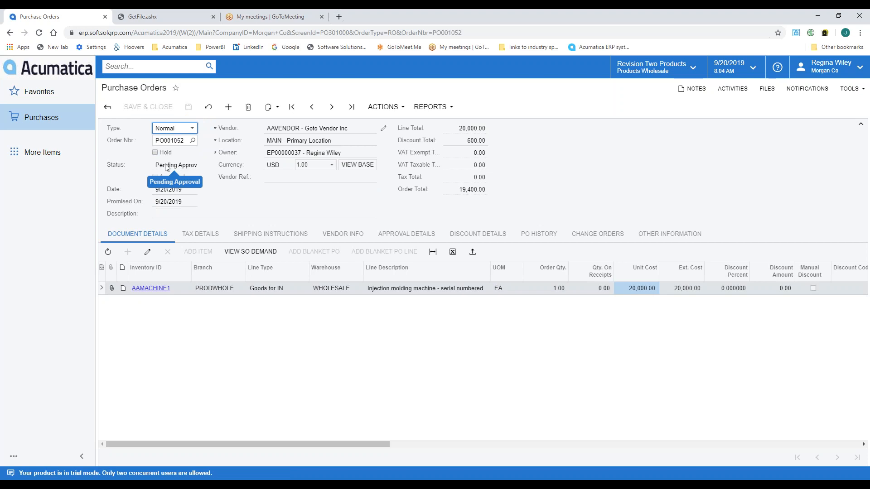
pyautogui.click(406, 234)
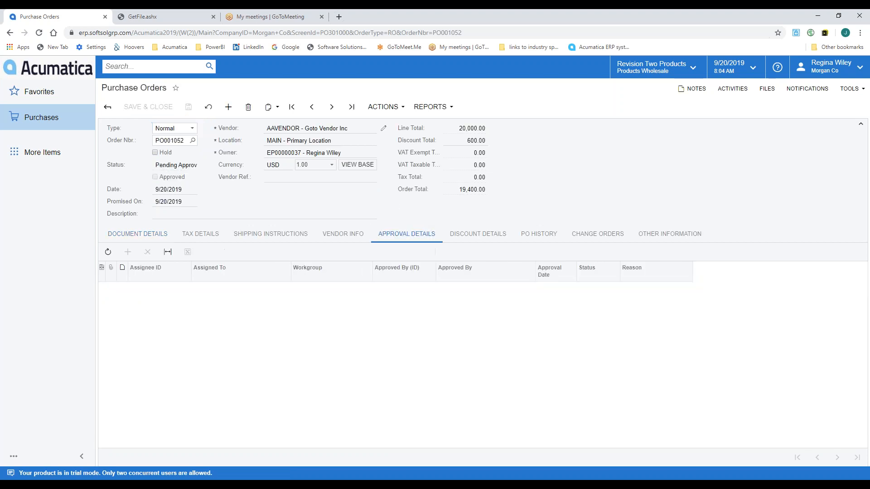
pyautogui.click(152, 237)
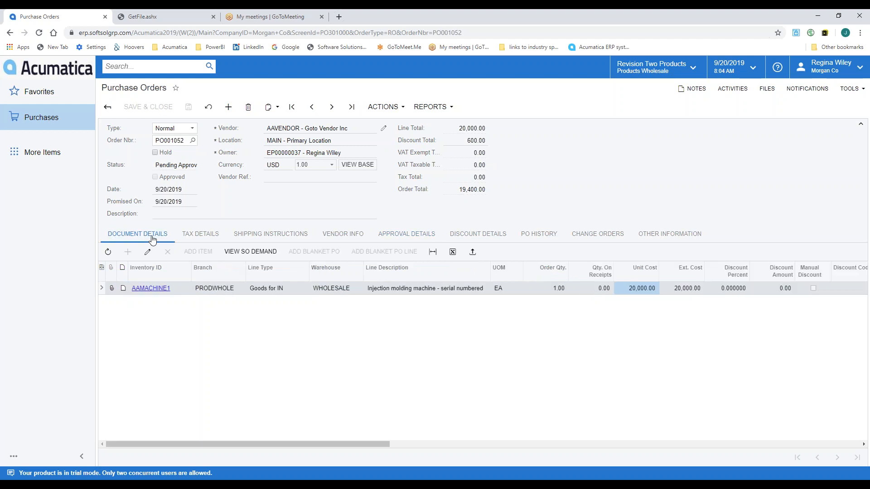
pyautogui.click(817, 67)
# Sign out and sign back in as the admin user.
pyautogui.click(830, 166)
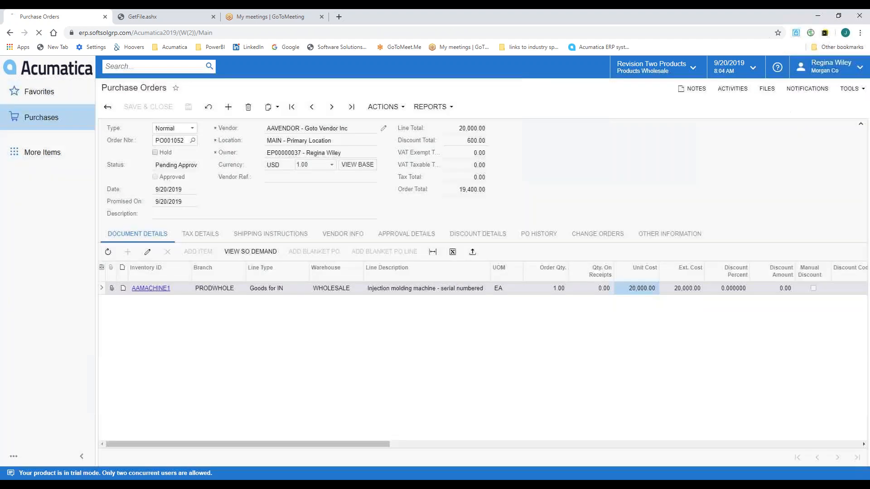
pyautogui.write('admin')
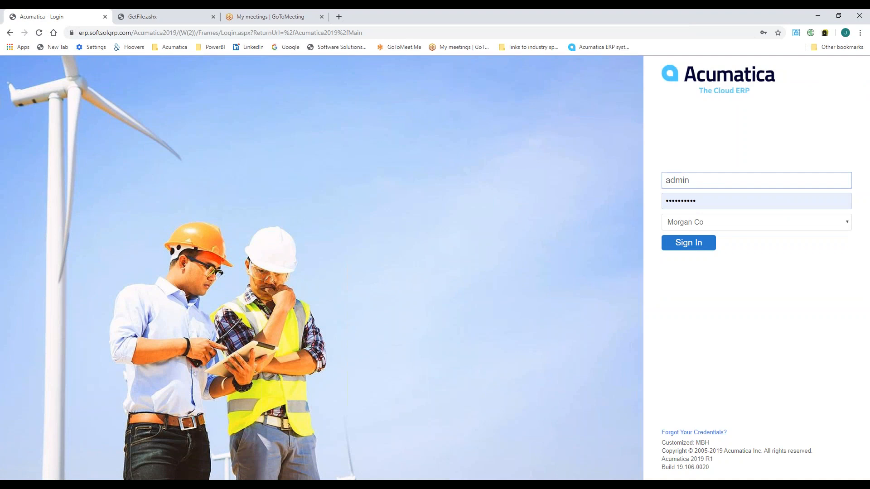
pyautogui.press('Return')
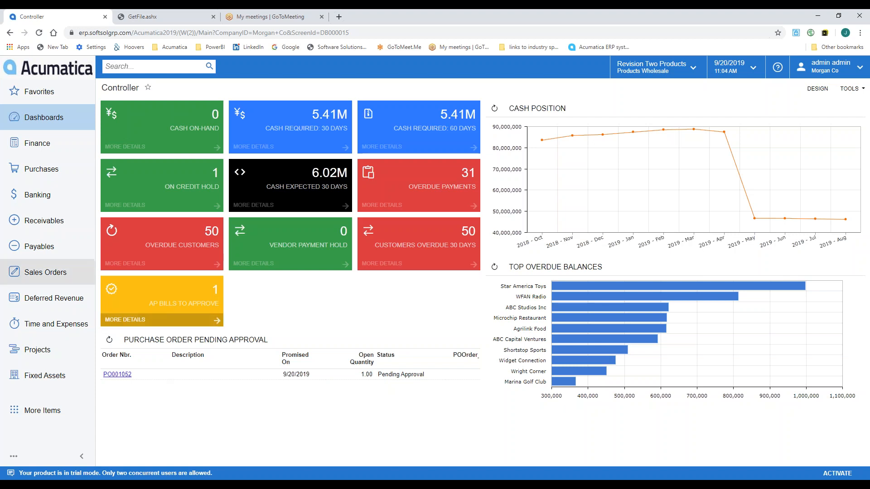
# Place the mirrored iPhone screen beside the Controller dashboard.
pyautogui.moveTo(440, 86); pyautogui.dragTo(673, 24)
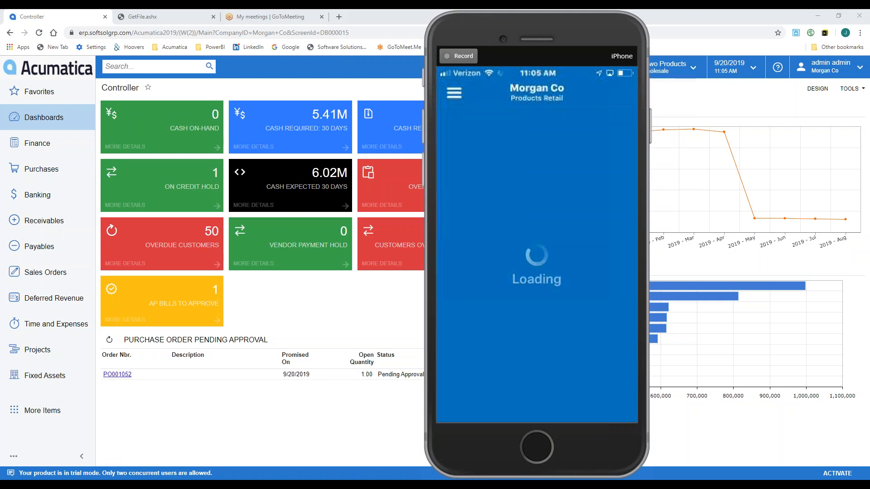
# Approve PO001052 in the mobile app, then show the 'Introduction of Request, Requisition to PO Process' title slide.
pyautogui.scroll(-10, 537, 265)
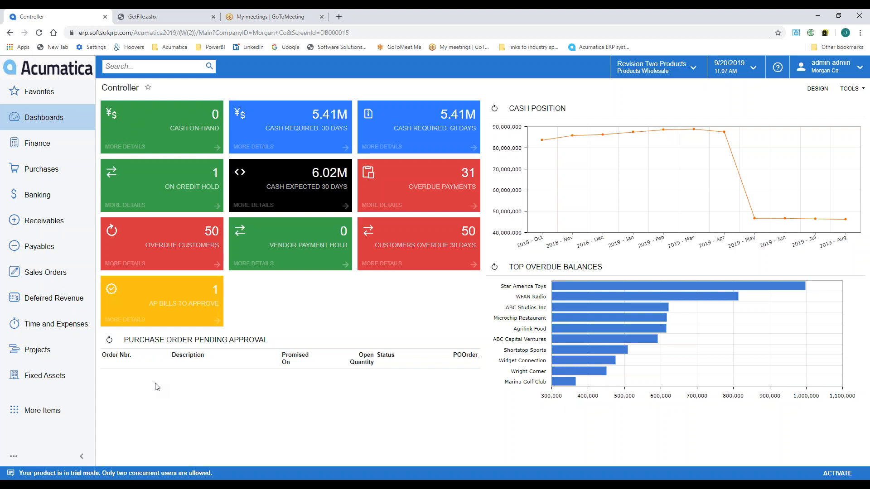
pyautogui.click(99, 473)
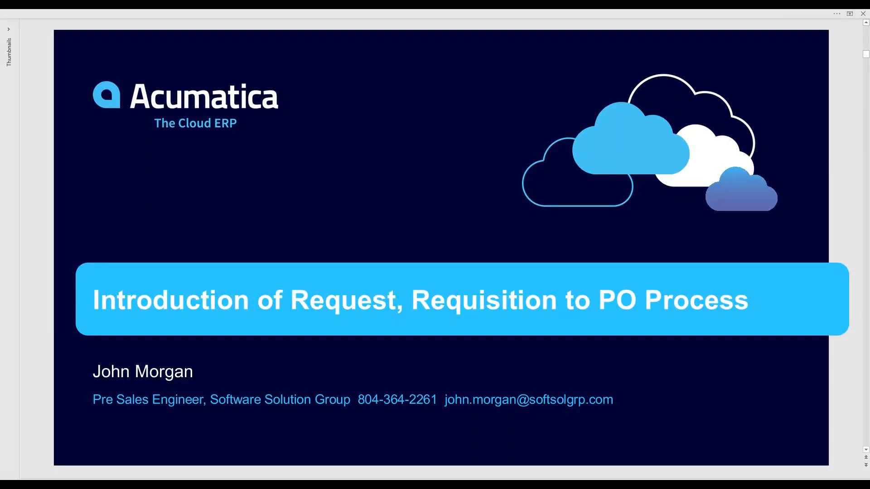